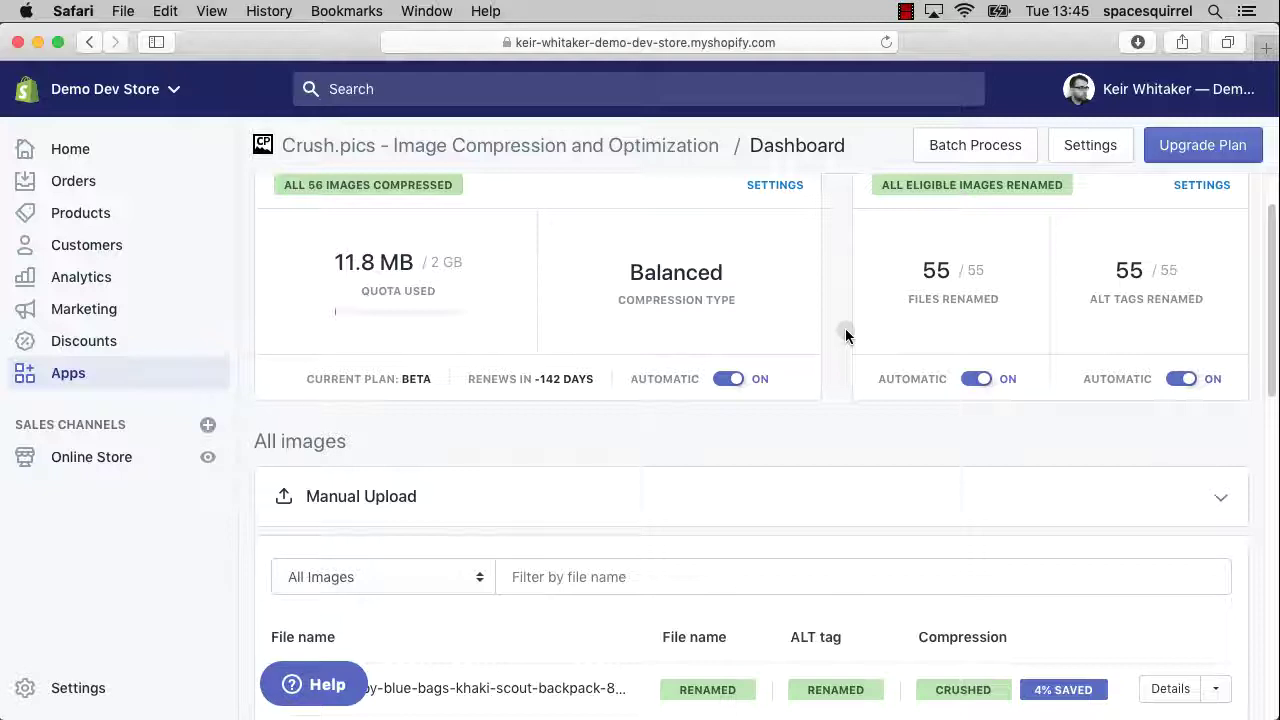
Step: Turn automatic compression off, restart it with 'Yes, start automatic compression', and open its settings
scroll(845, 336, "up", 2)
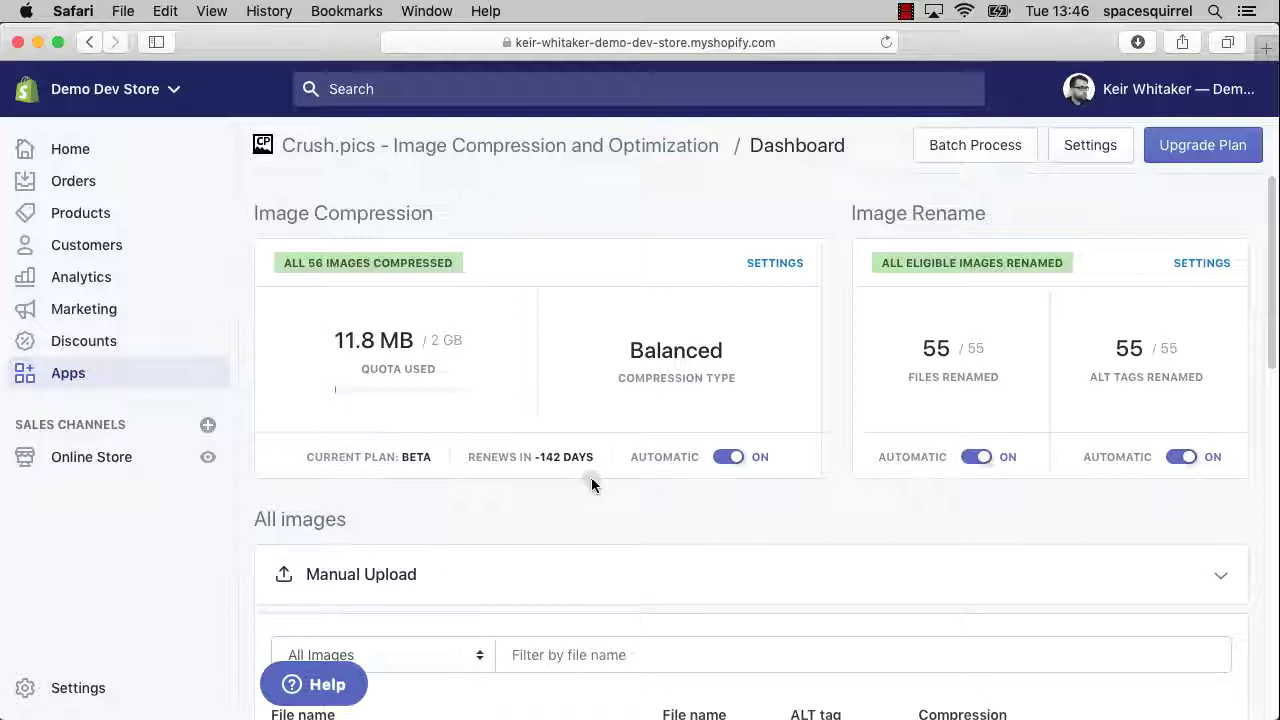
left_click(738, 462)
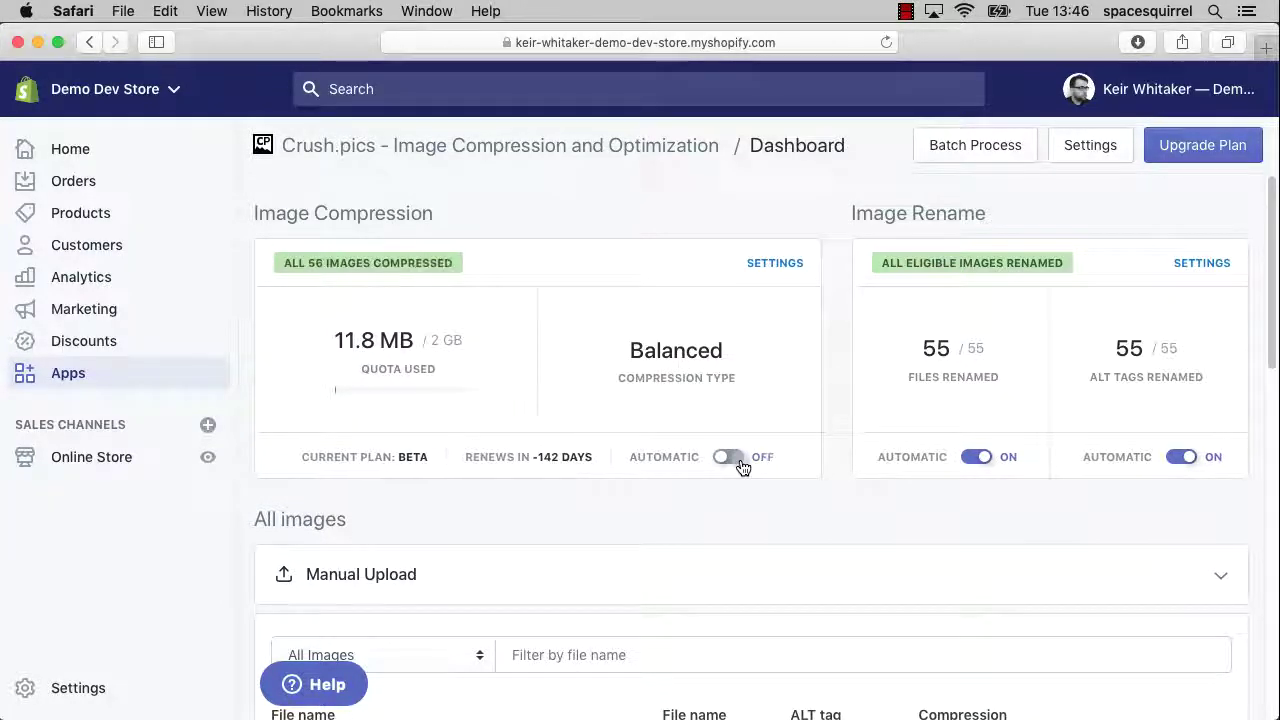
left_click(738, 460)
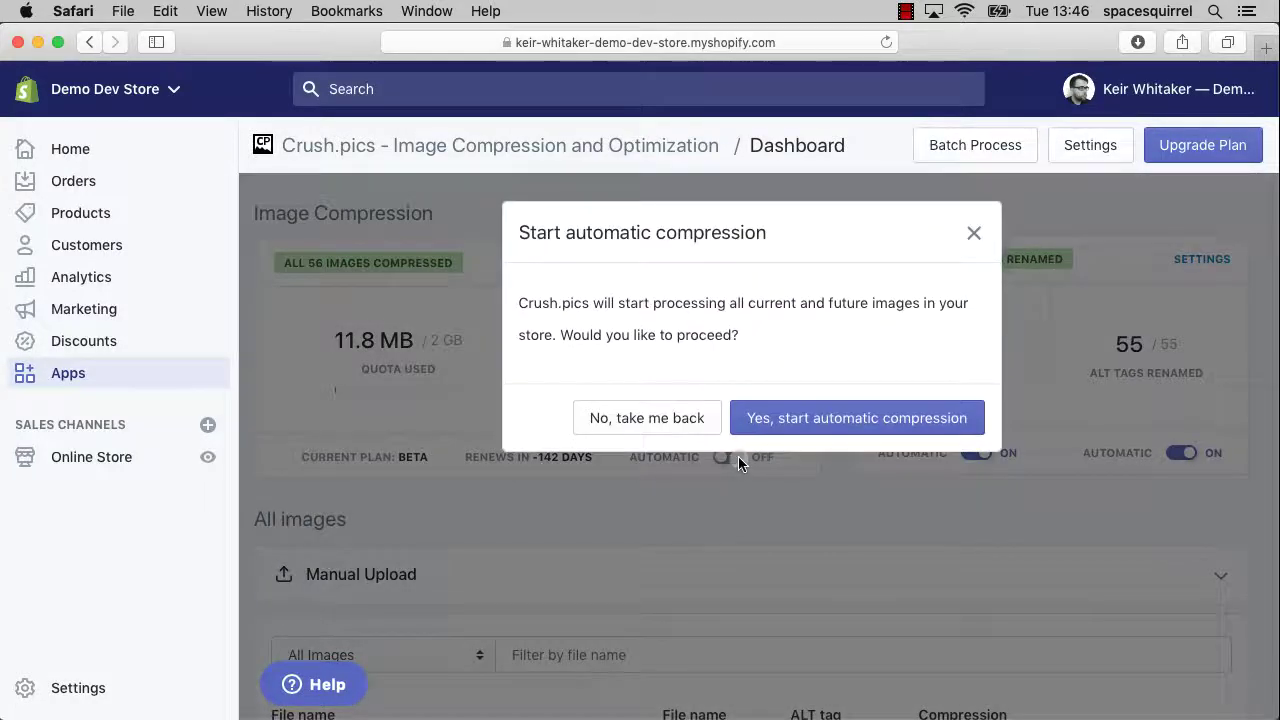
left_click(795, 422)
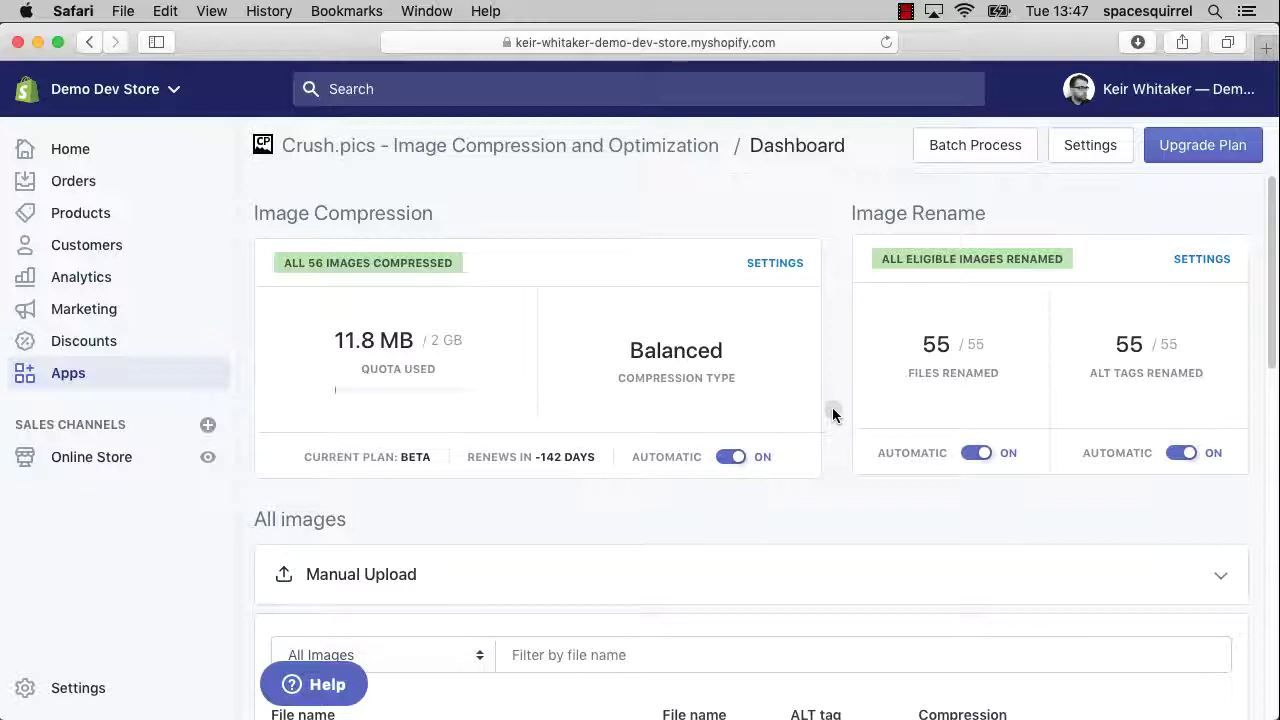
left_click(773, 262)
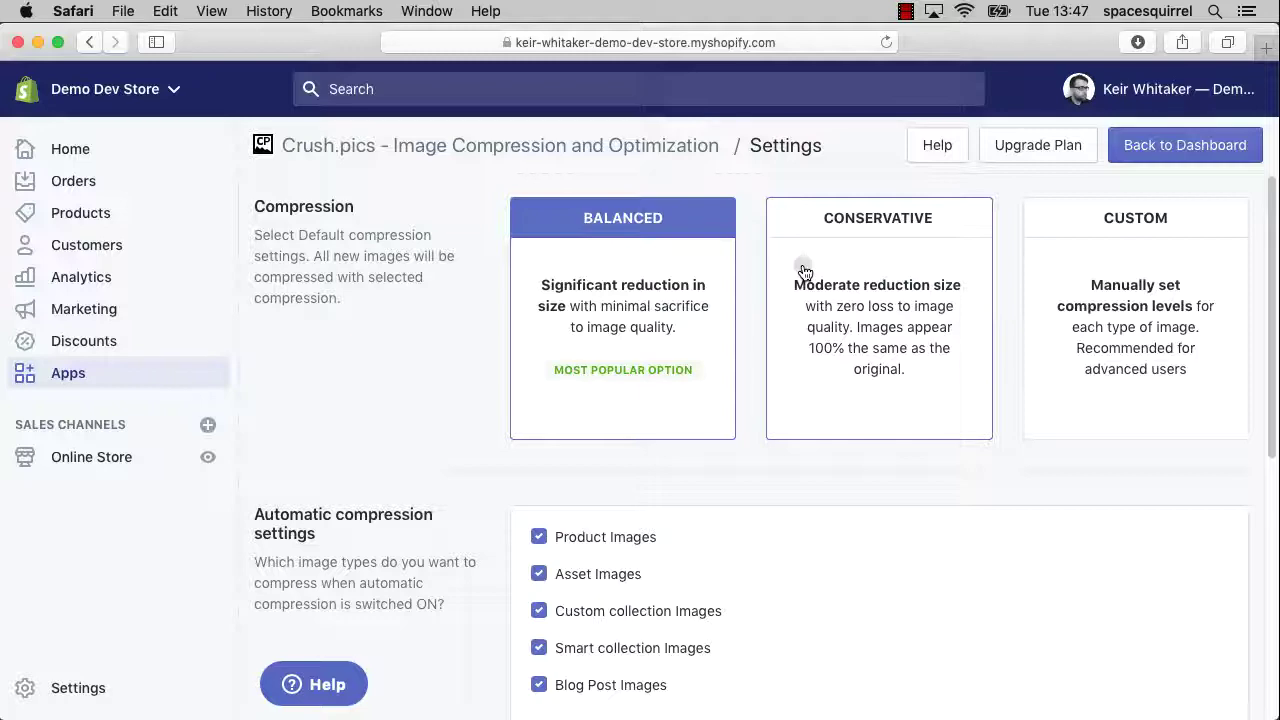
left_click(1100, 255)
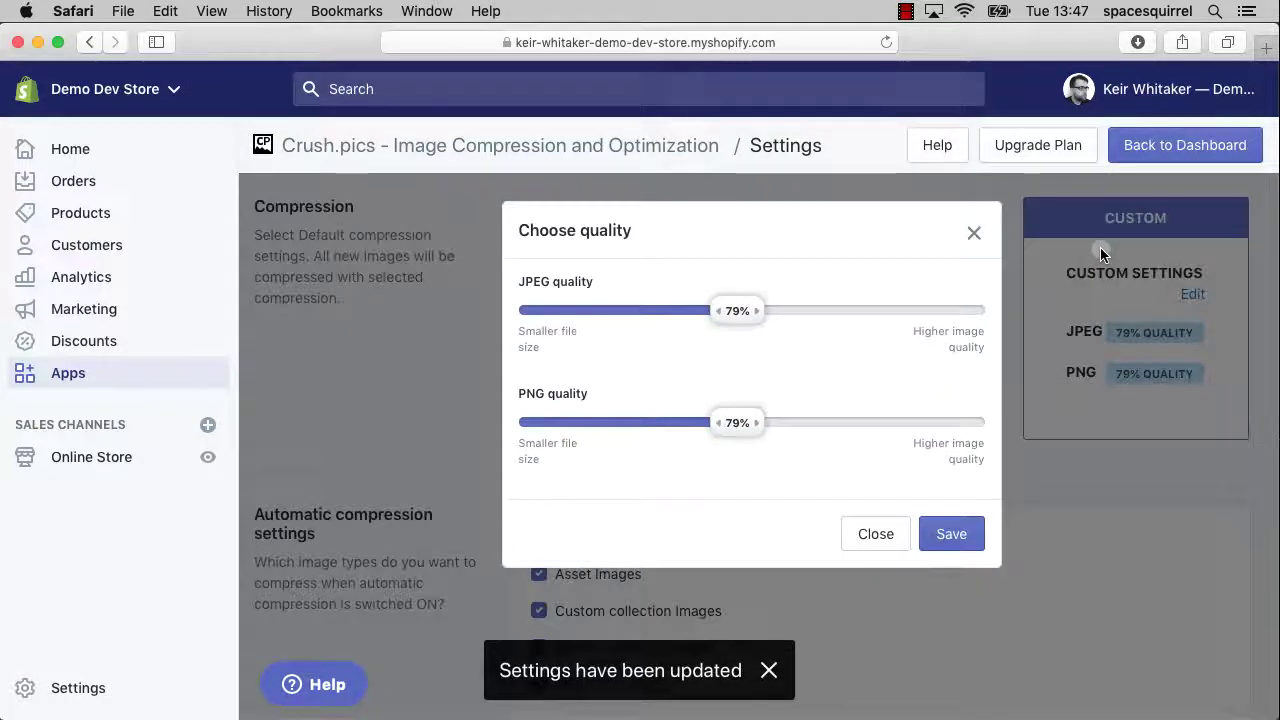
left_click_drag(738, 312, 946, 313)
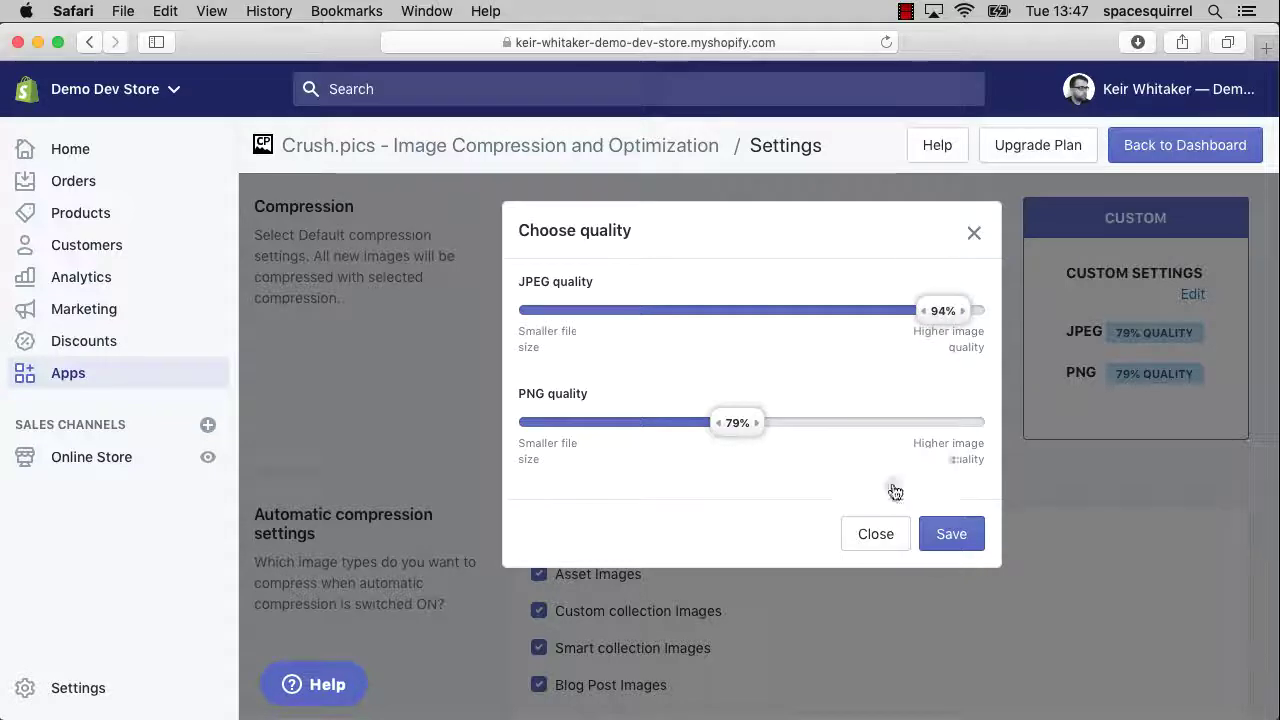
left_click(876, 536)
left_click(605, 295)
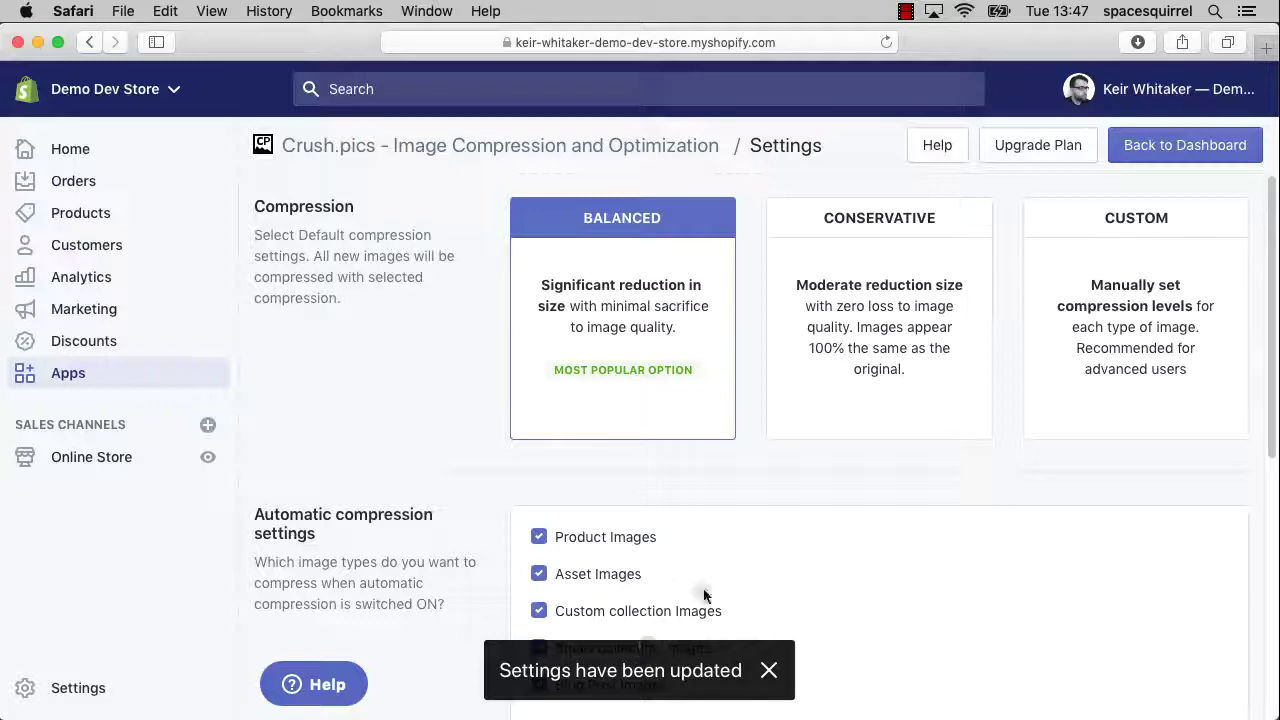
scroll(730, 566, "down", 3)
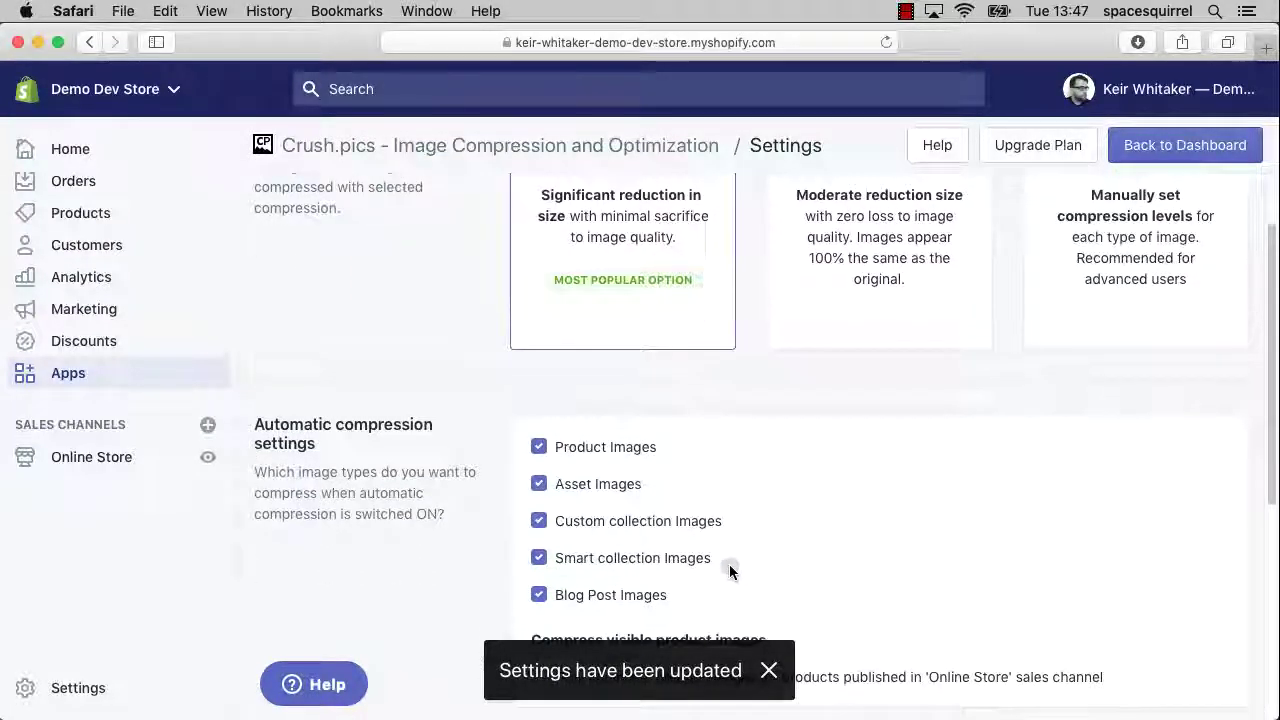
scroll(729, 566, "down", 2)
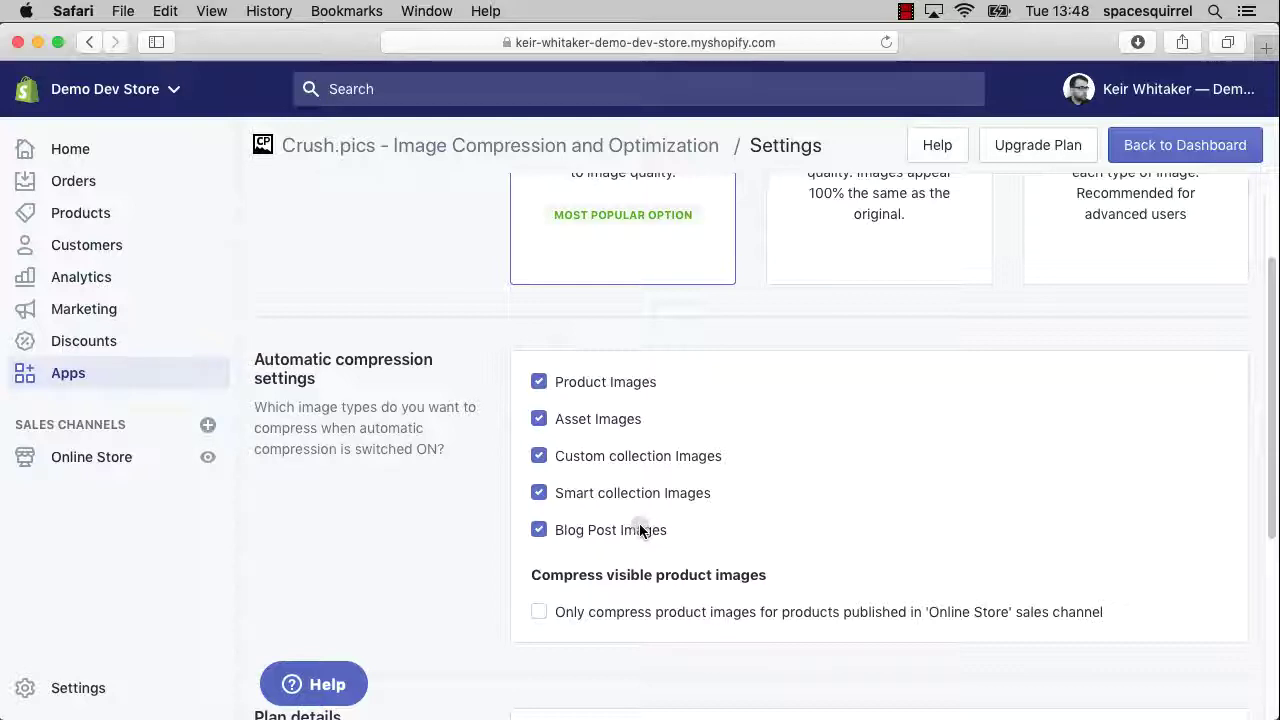
scroll(730, 466, "down", 5)
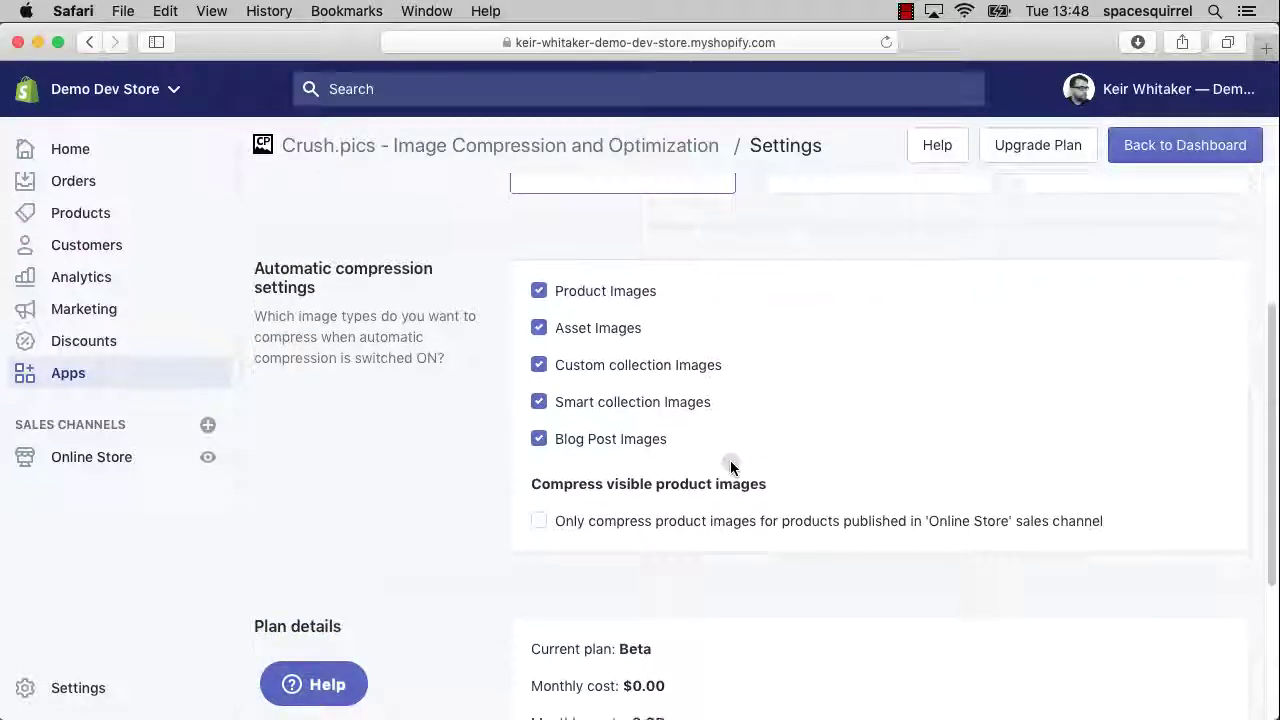
scroll(730, 466, "down", 2)
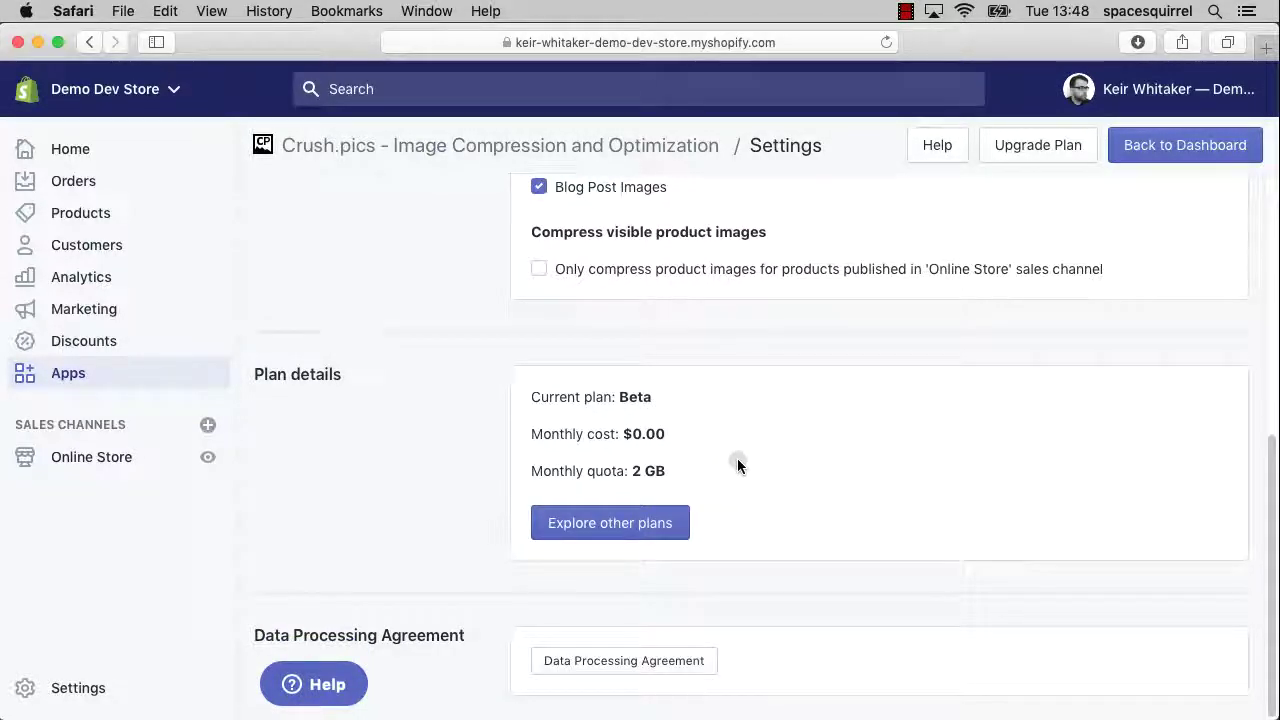
scroll(786, 439, "up", 9)
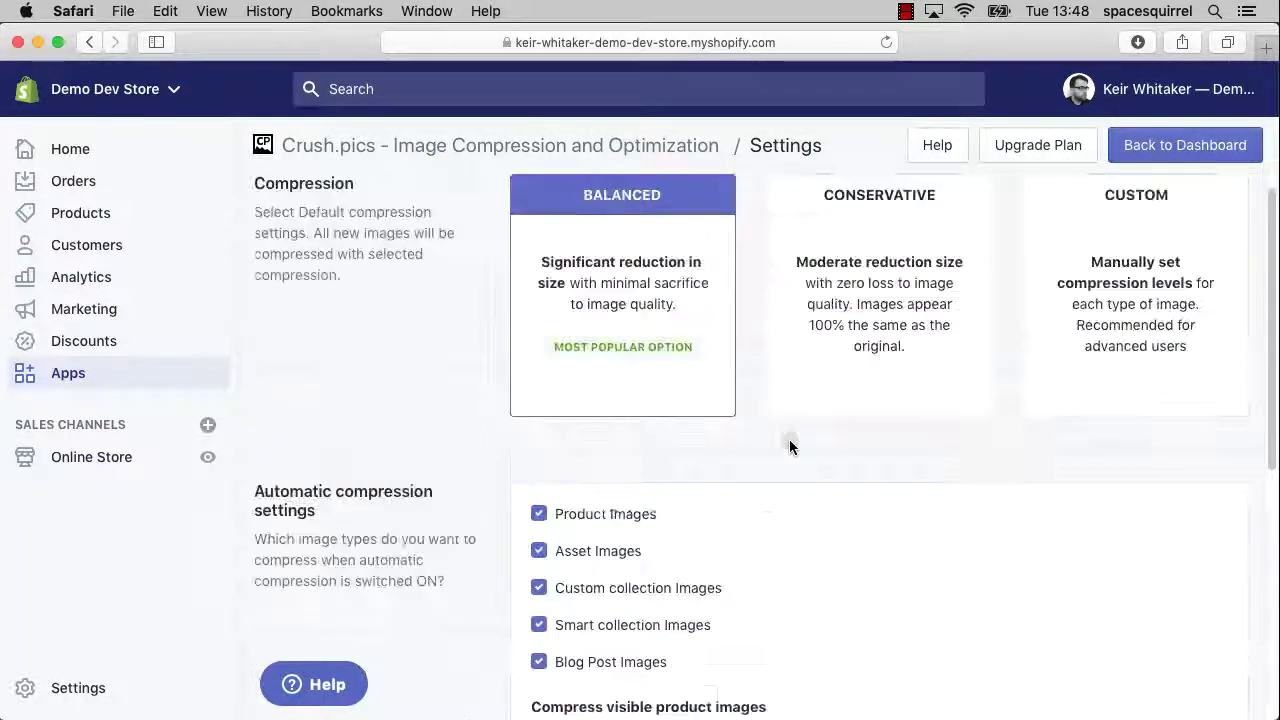
Step: From the dashboard, view the Micro, Pro and Advanced plans and their Compare Plans table
left_click(1189, 143)
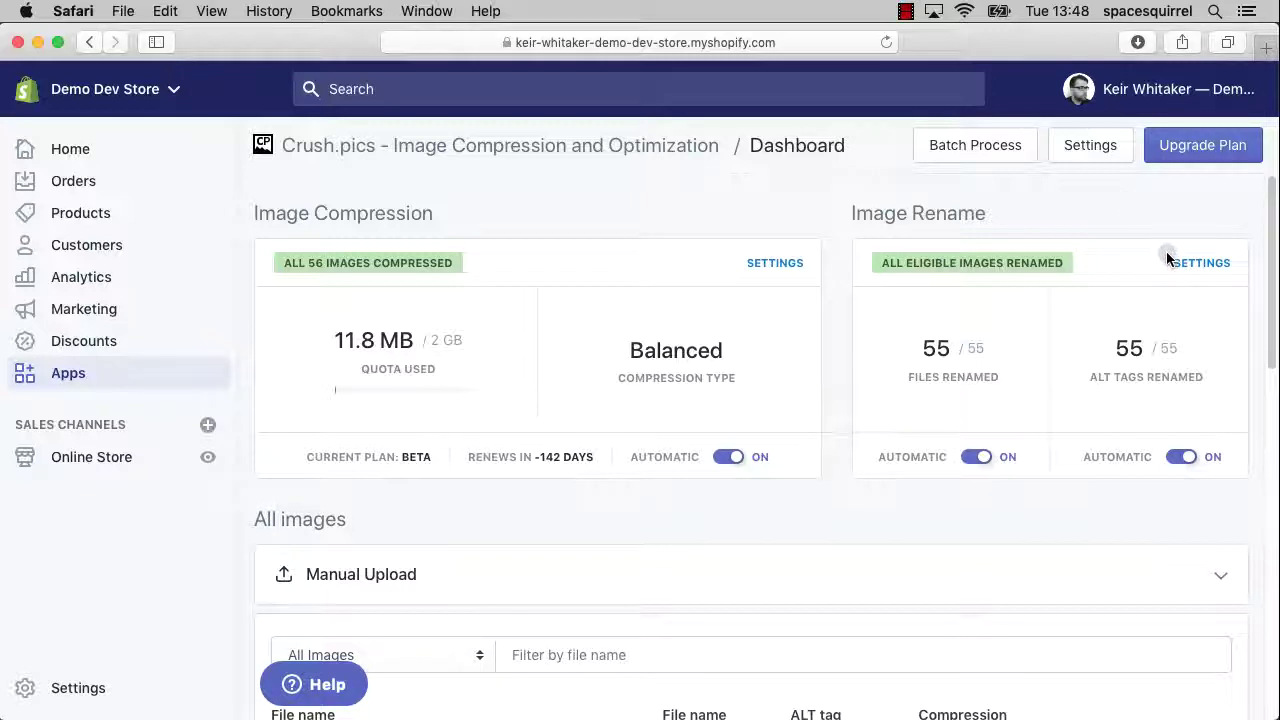
left_click(1200, 156)
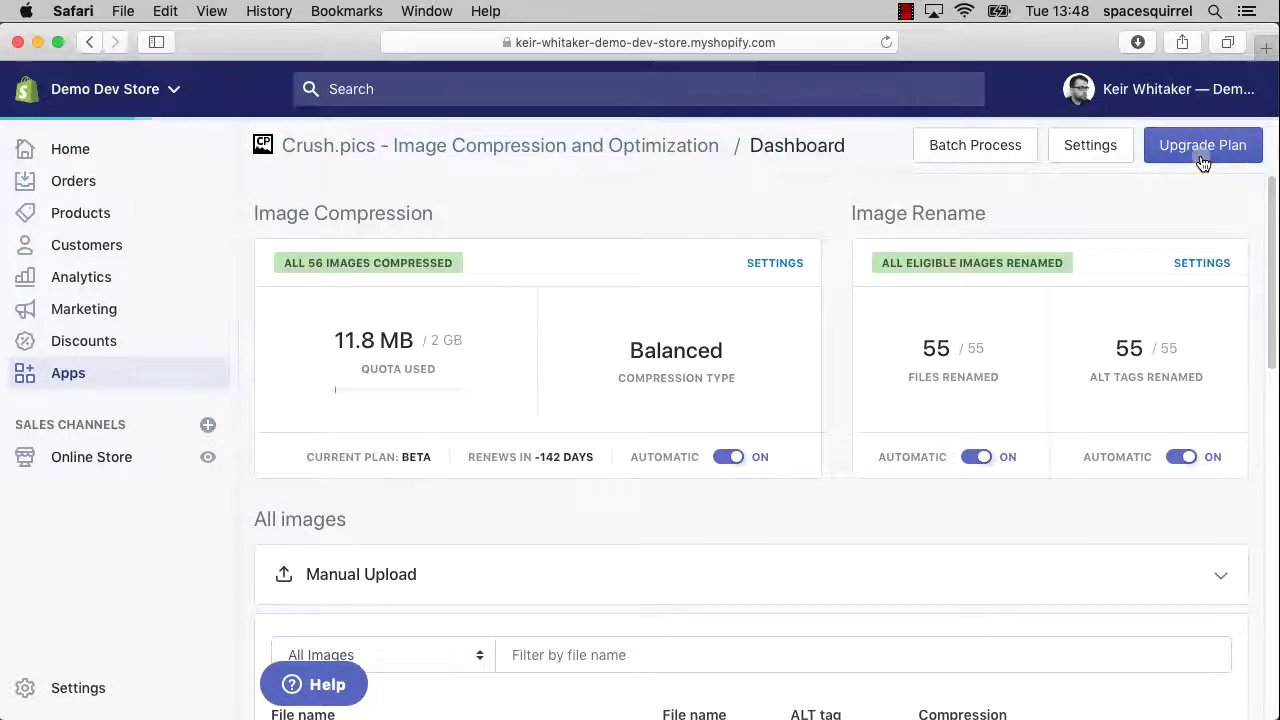
scroll(1045, 305, "down", 1)
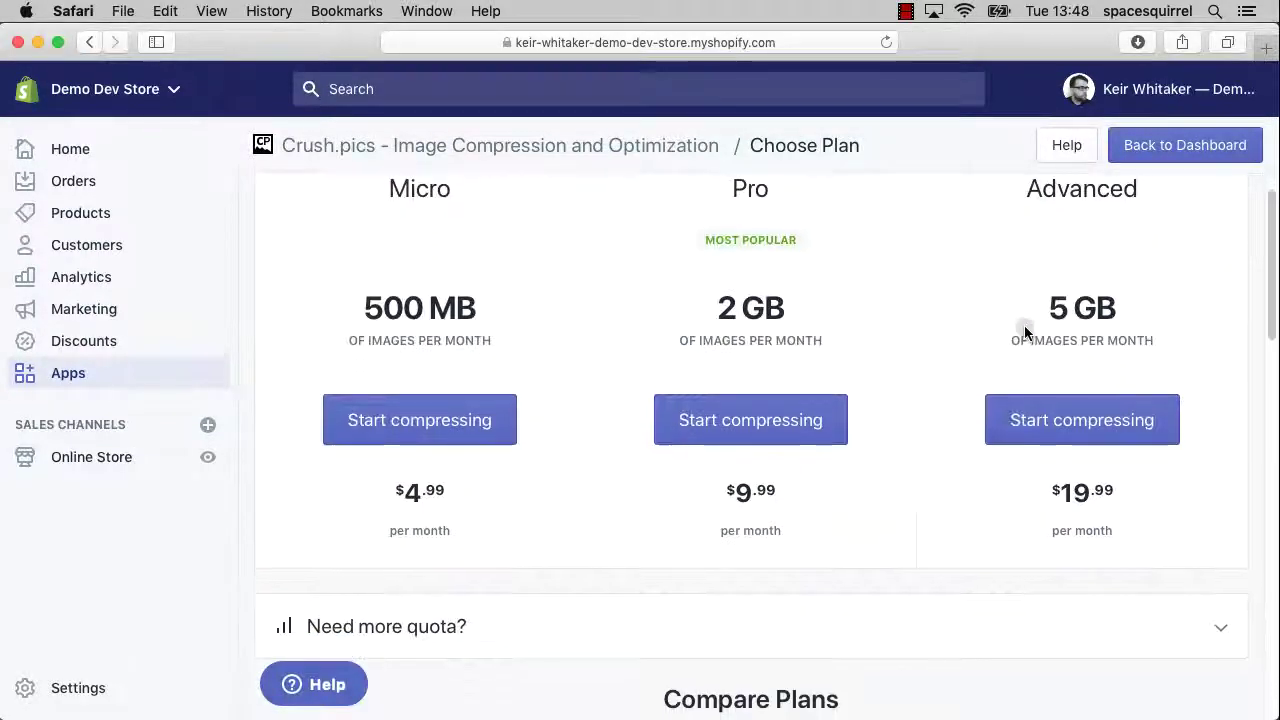
scroll(1024, 332, "down", 4)
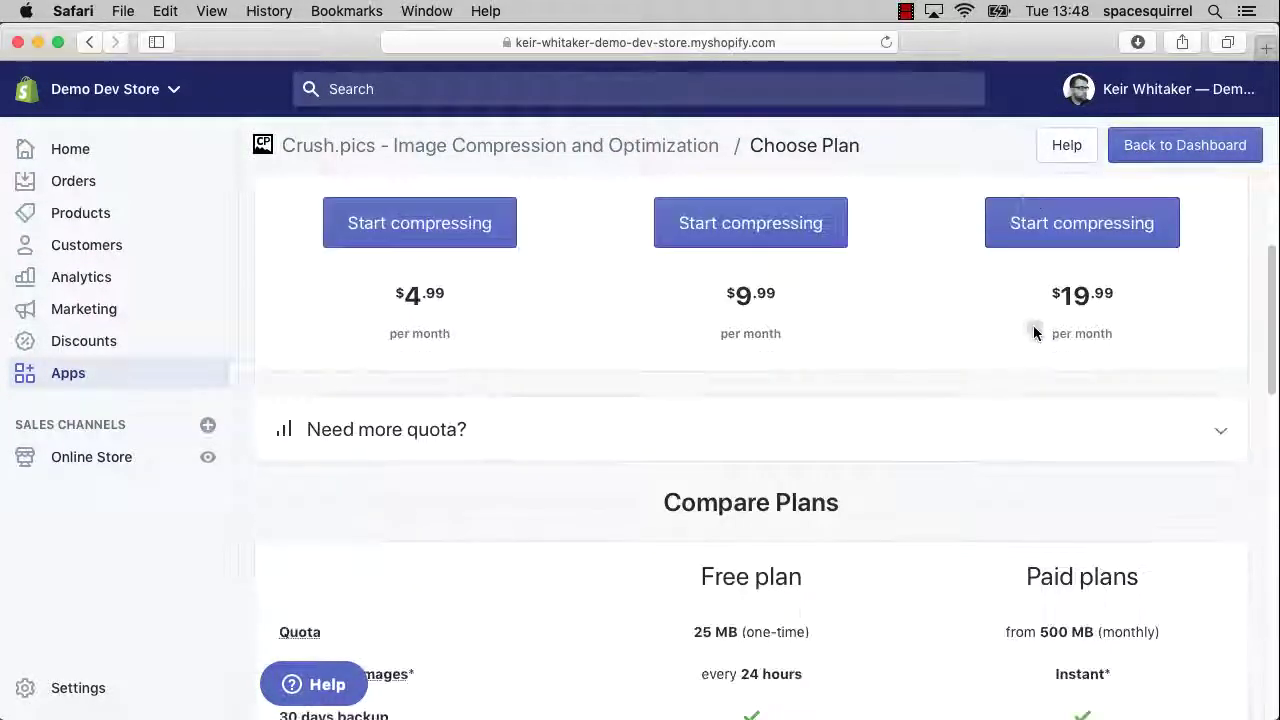
scroll(1035, 332, "down", 10)
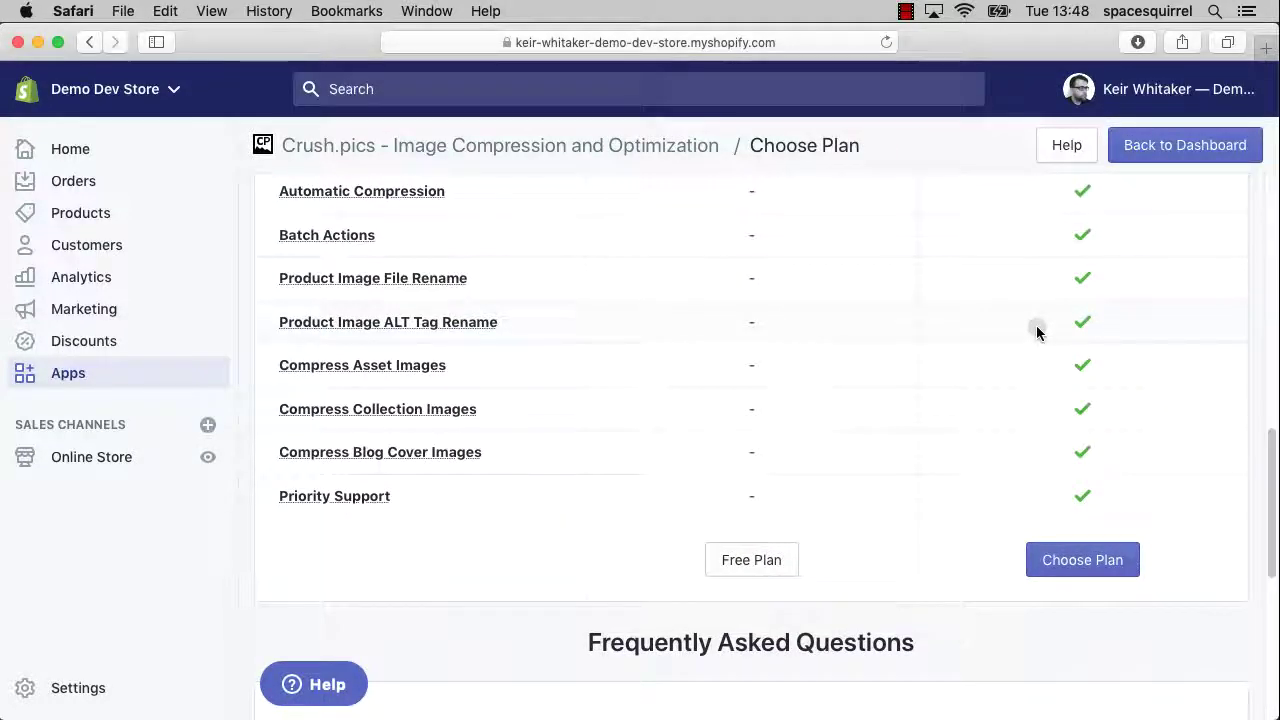
Step: Go back from Choose Plan to the Crush.pics Dashboard with Cmd+[
key("super+bracketleft")
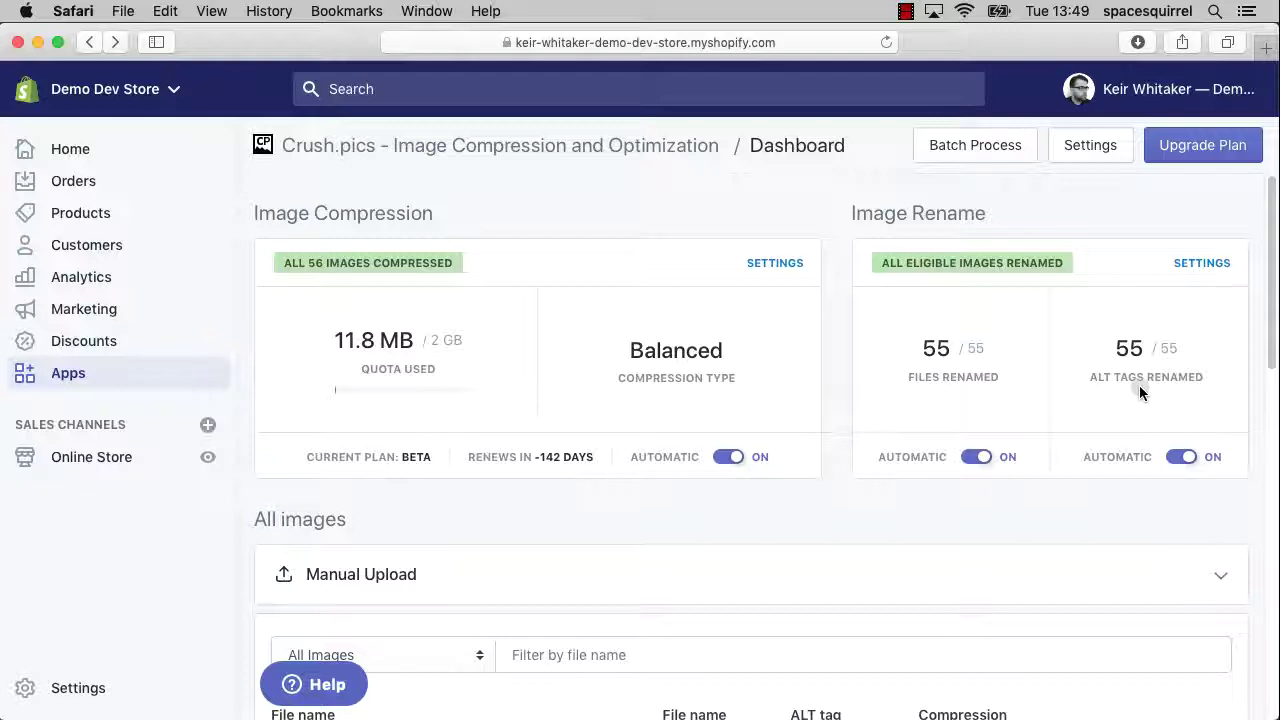
left_click(1200, 264)
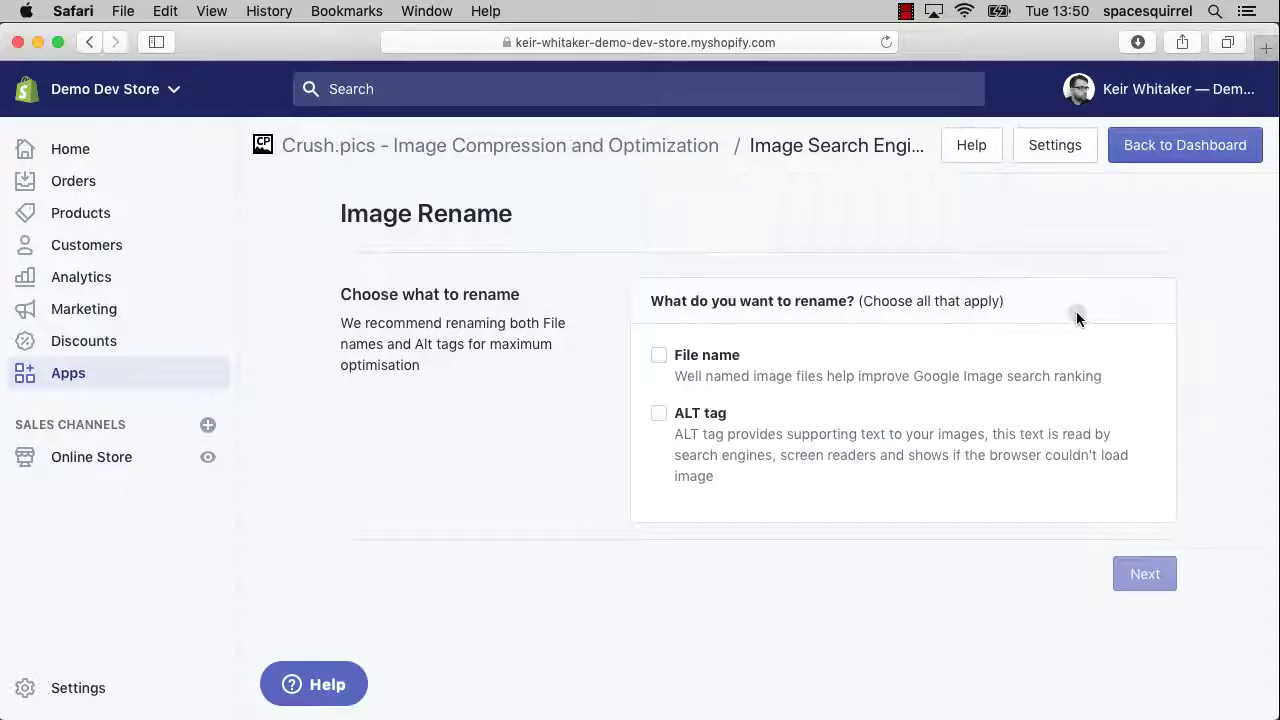
left_click(716, 363)
left_click(1140, 568)
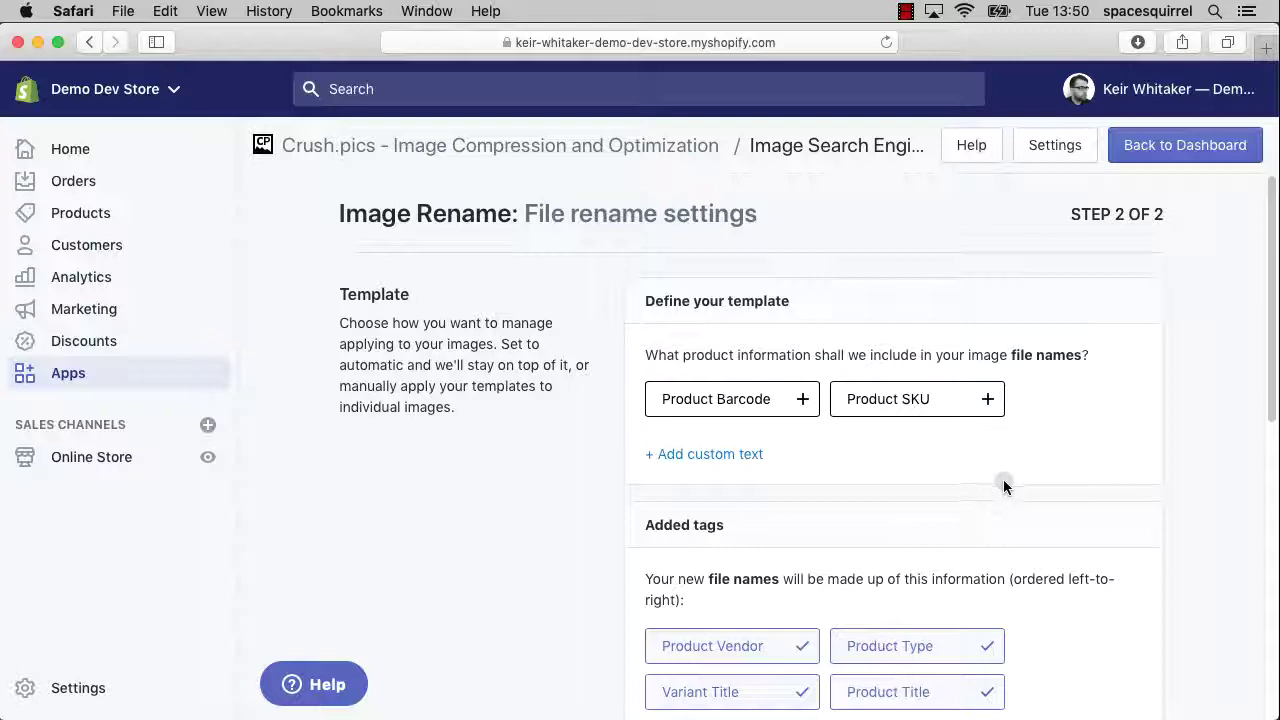
scroll(1003, 479, "down", 1)
scroll(1011, 479, "down", 4)
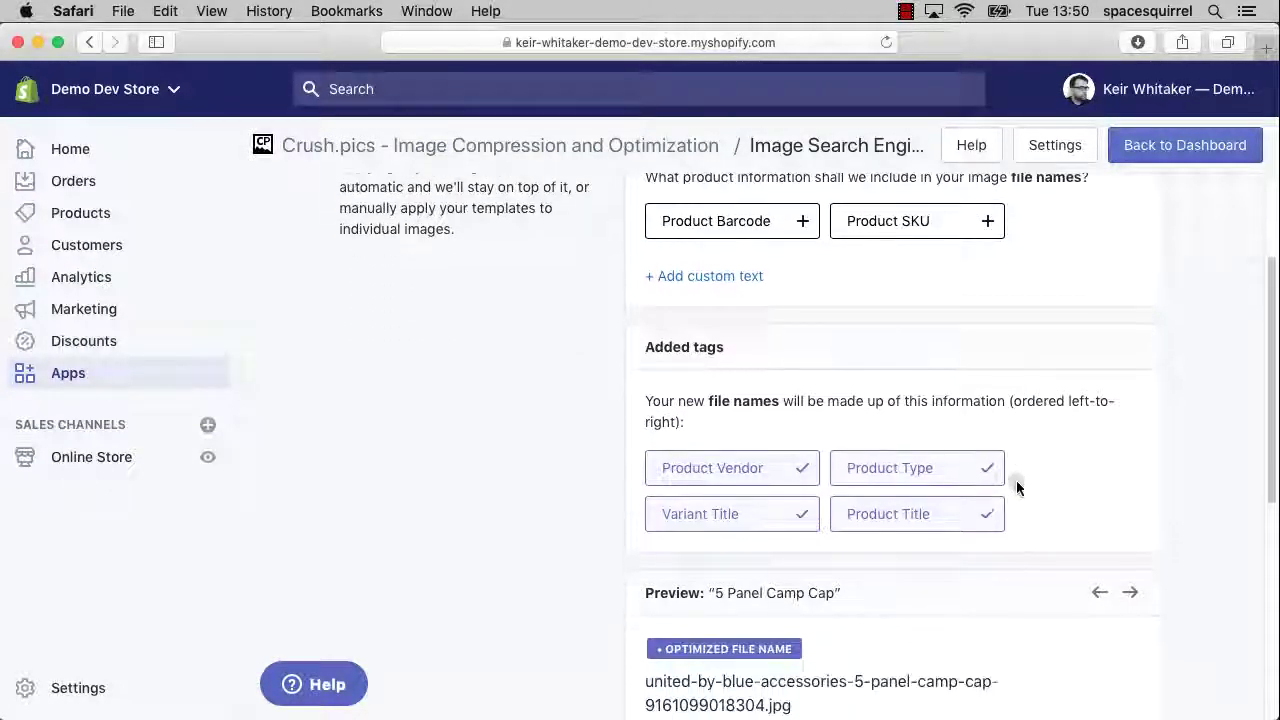
scroll(1016, 480, "down", 5)
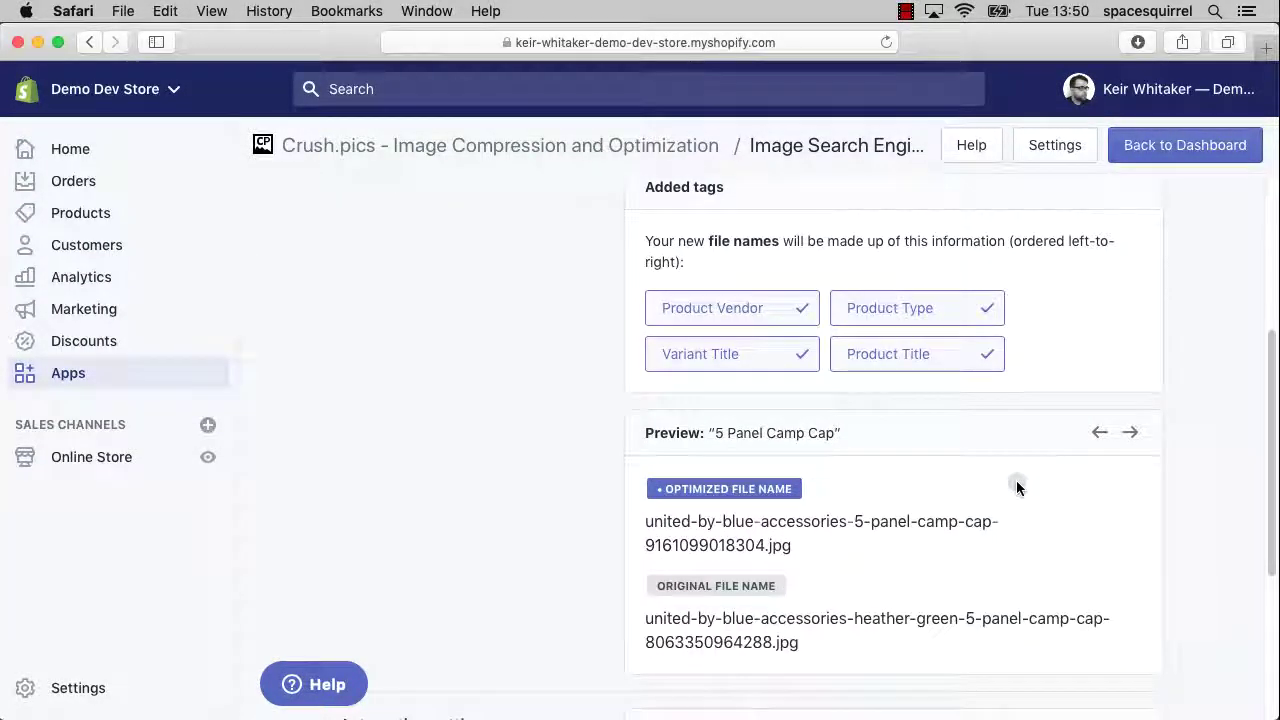
scroll(1041, 480, "down", 1)
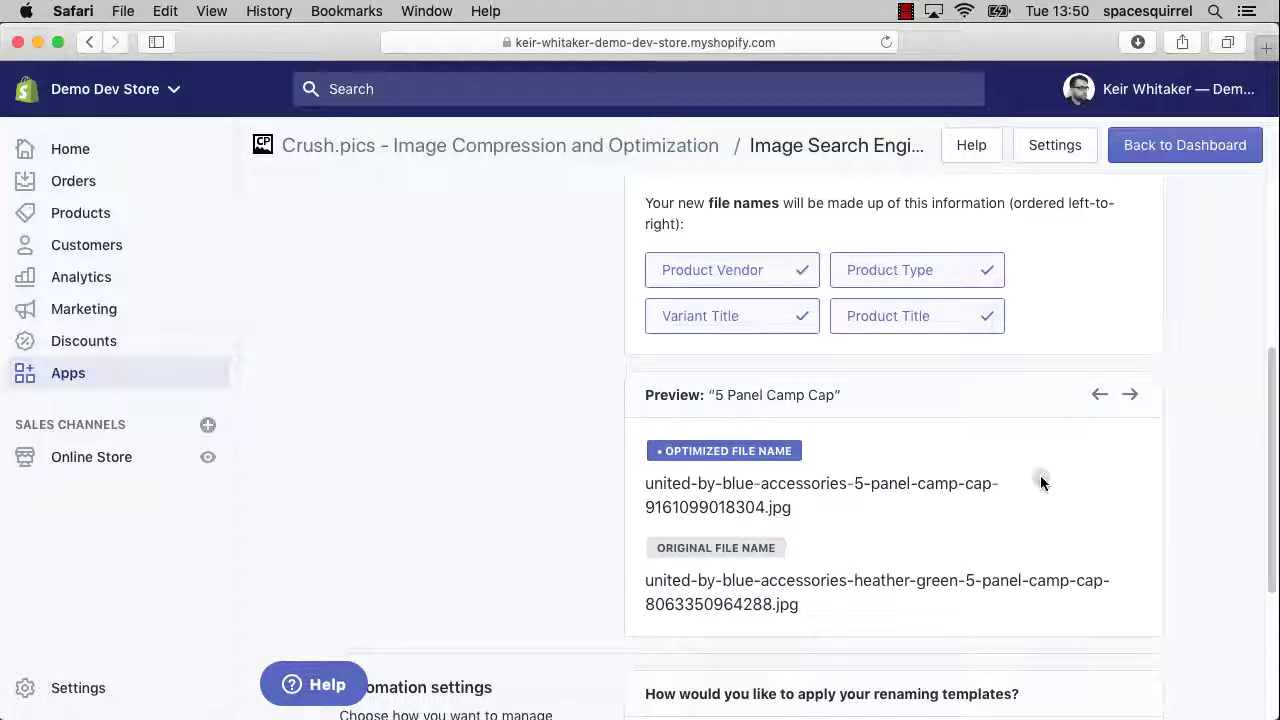
scroll(1040, 481, "up", 10)
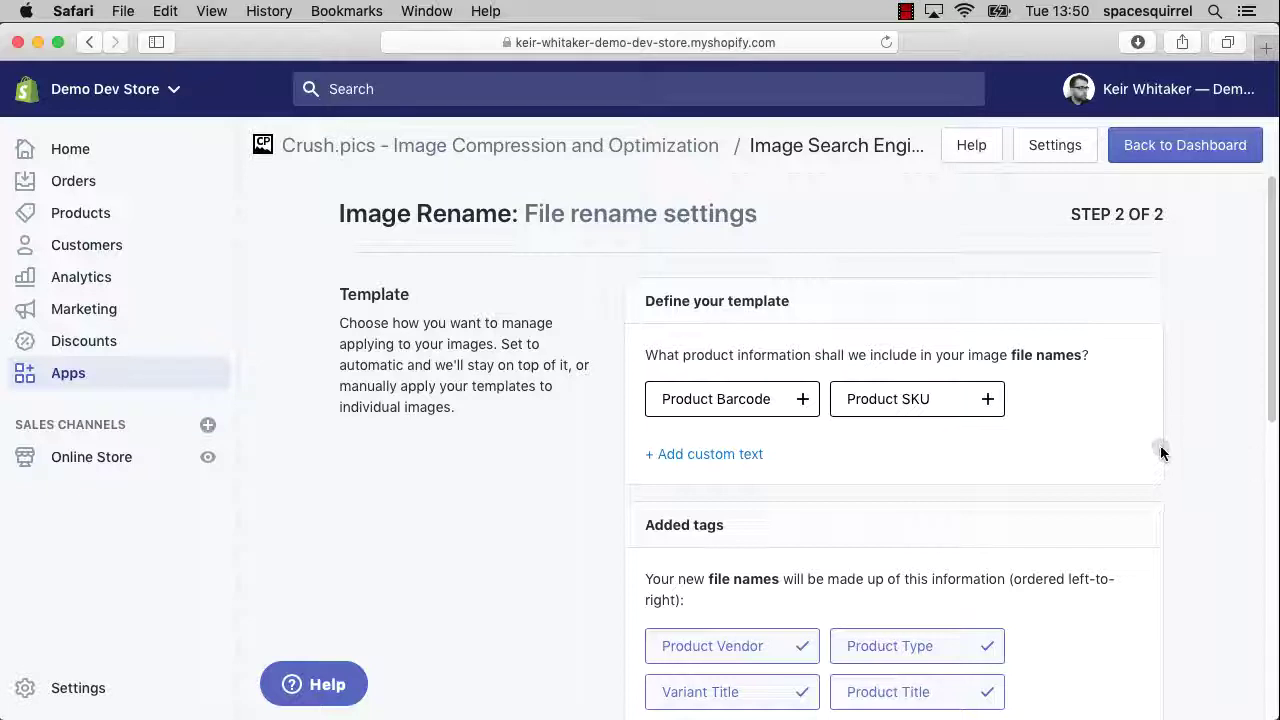
Step: On the dashboard, expand Manual Upload to show the Balanced, Conservative and Custom levels and drop zone
left_click(1161, 146)
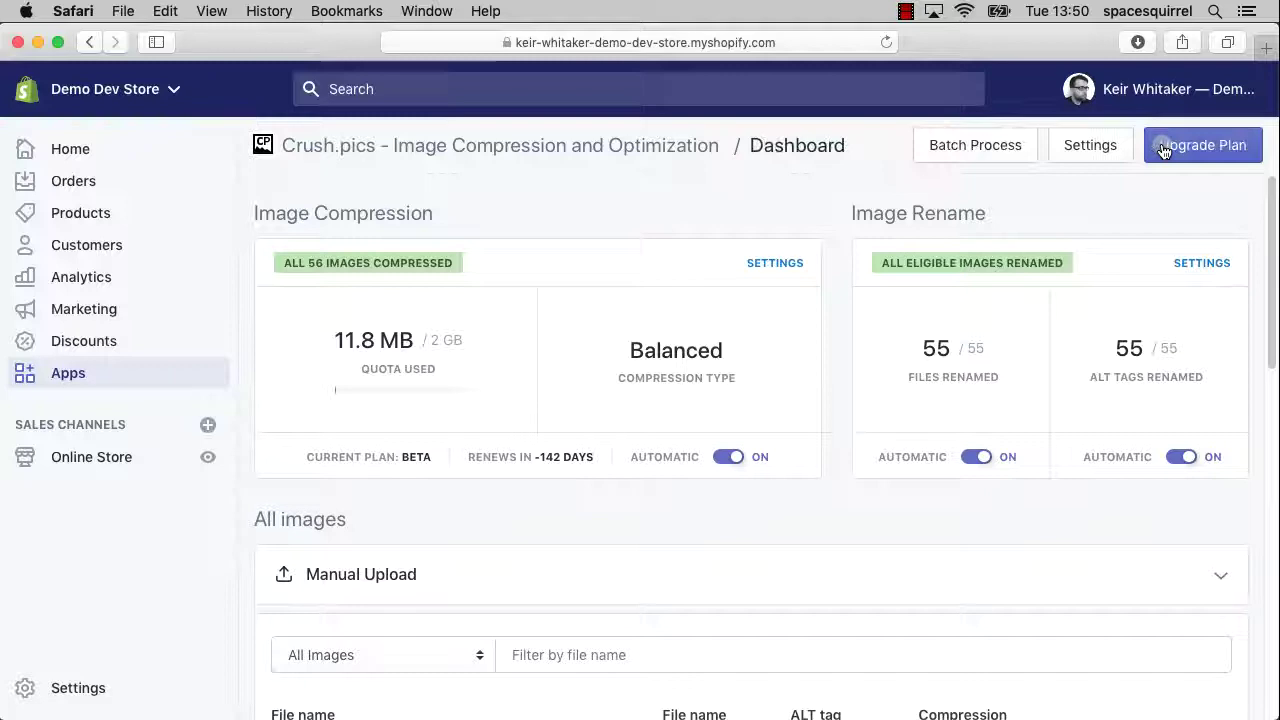
scroll(1016, 430, "down", 3)
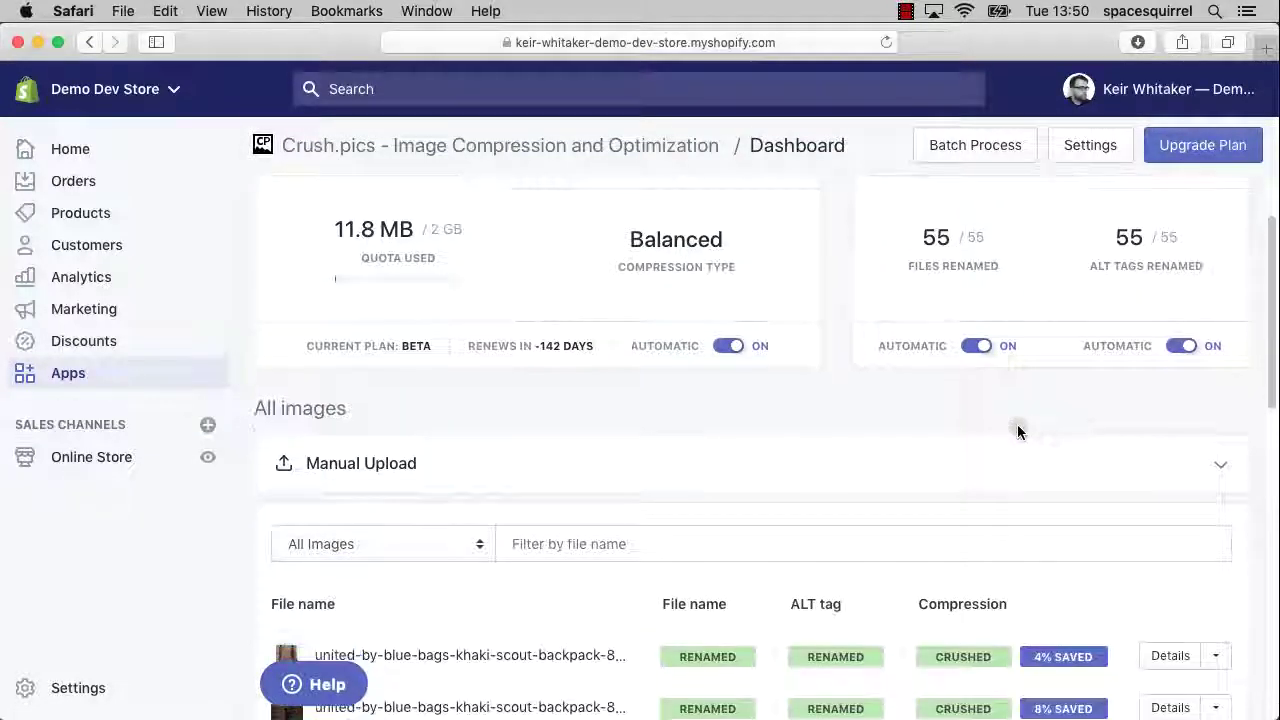
scroll(1016, 430, "down", 2)
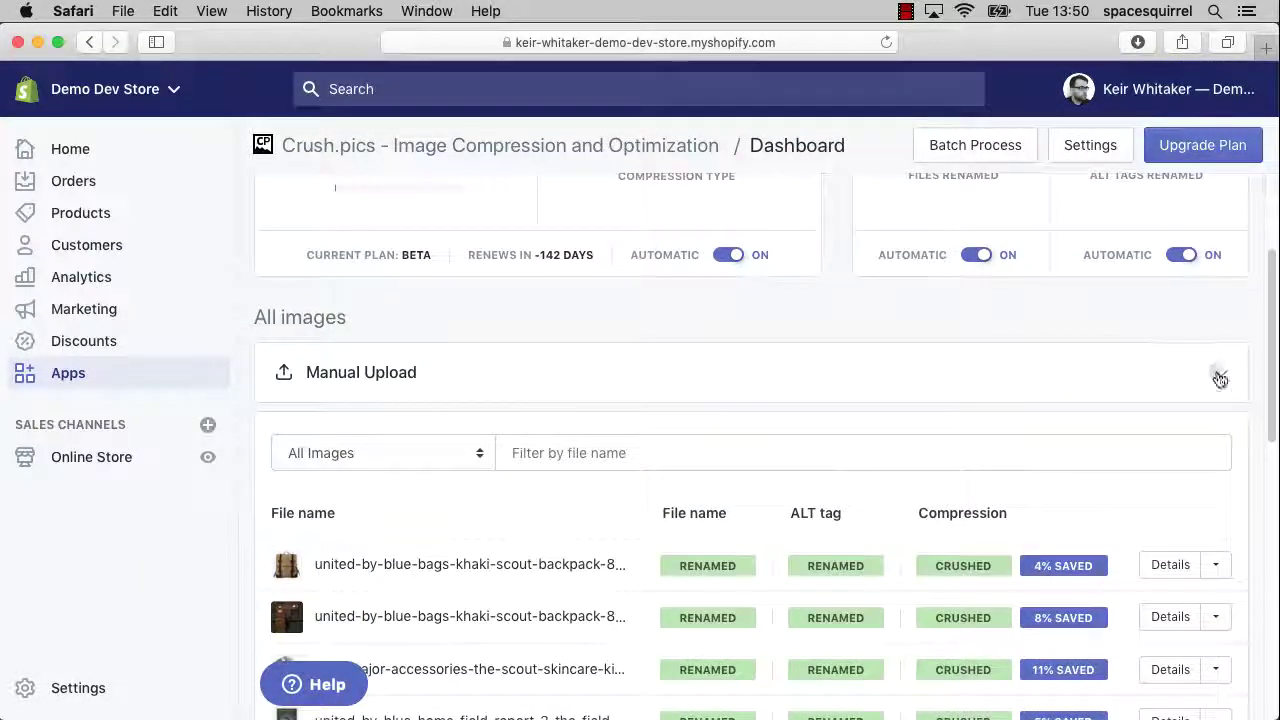
left_click(1220, 377)
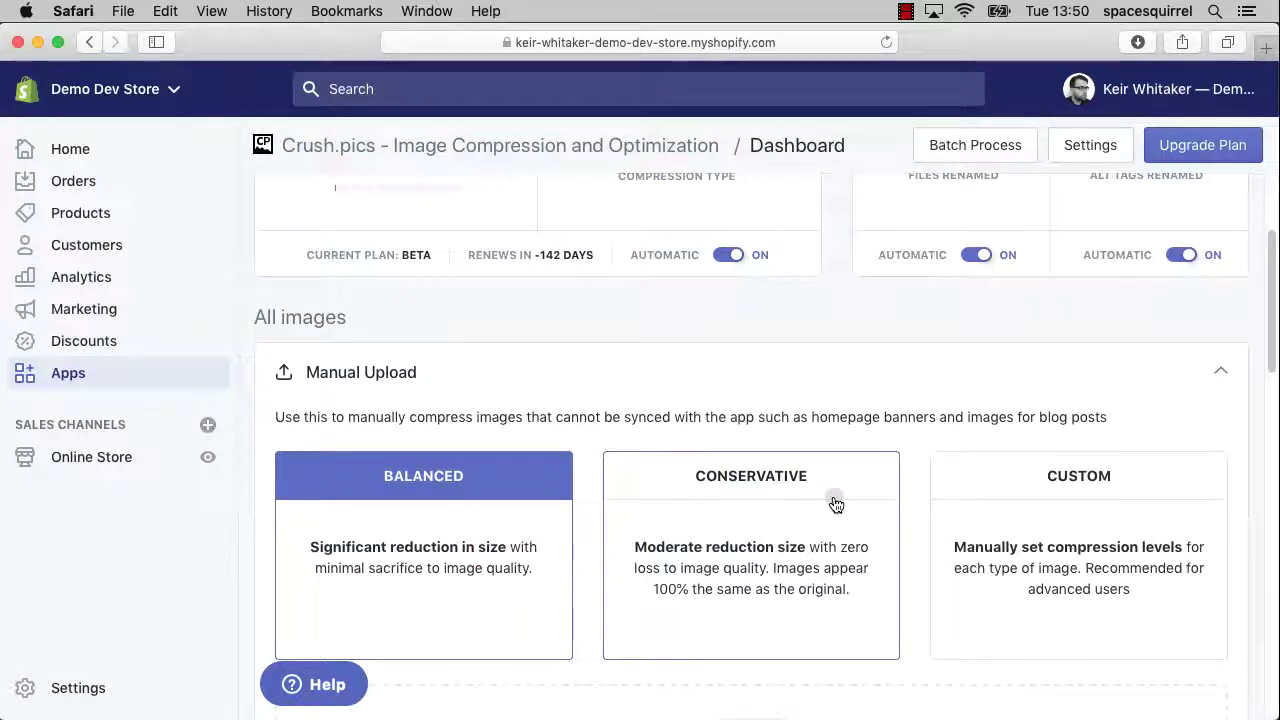
scroll(835, 503, "down", 1)
scroll(835, 503, "down", 6)
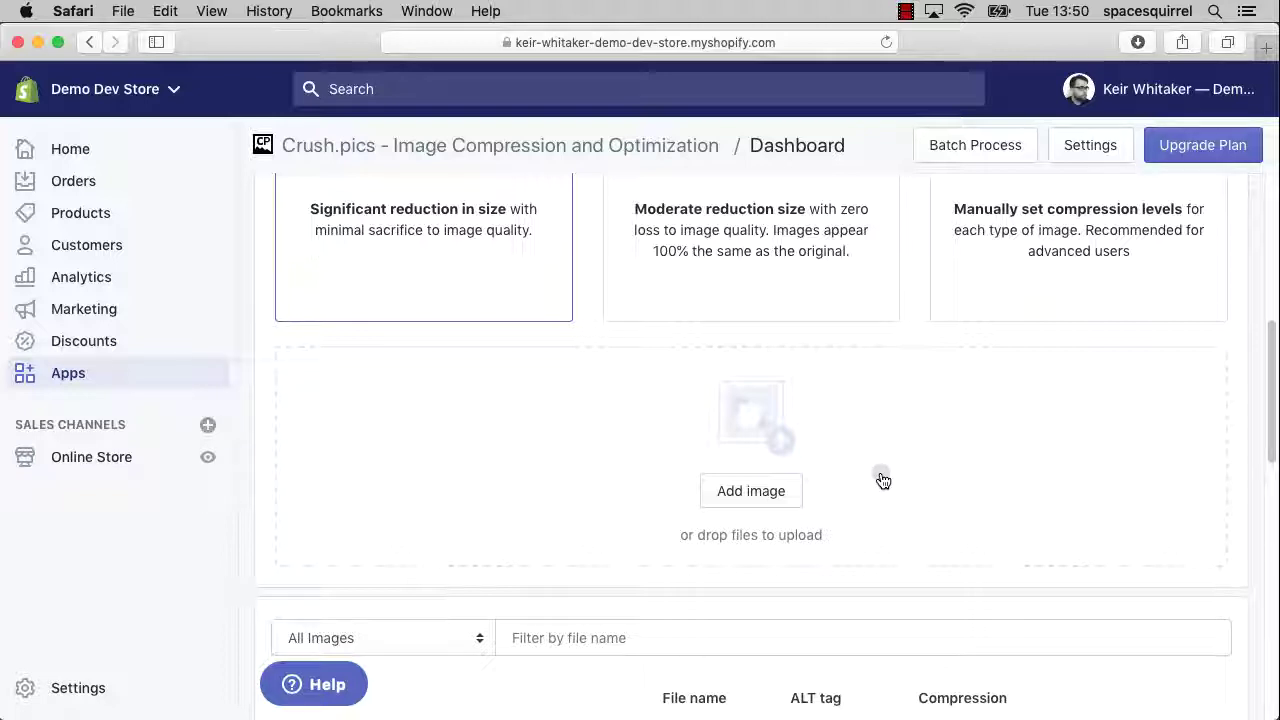
scroll(884, 490, "down", 4)
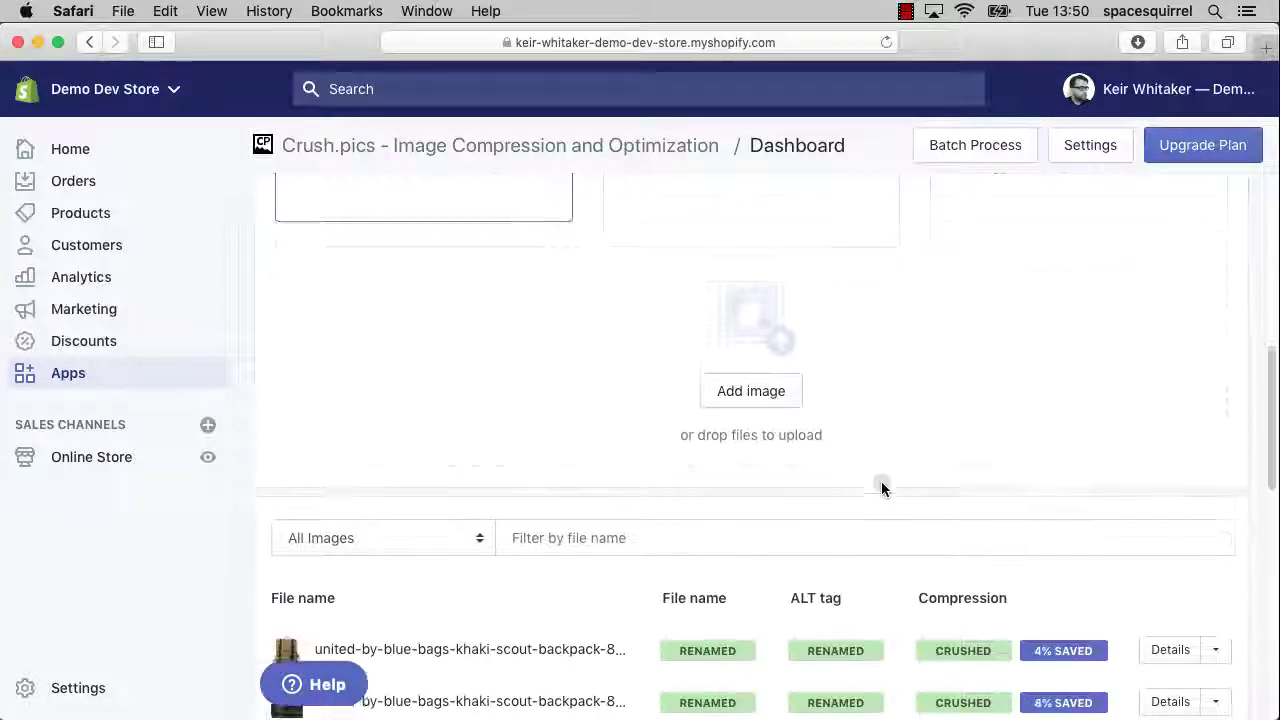
scroll(880, 481, "down", 4)
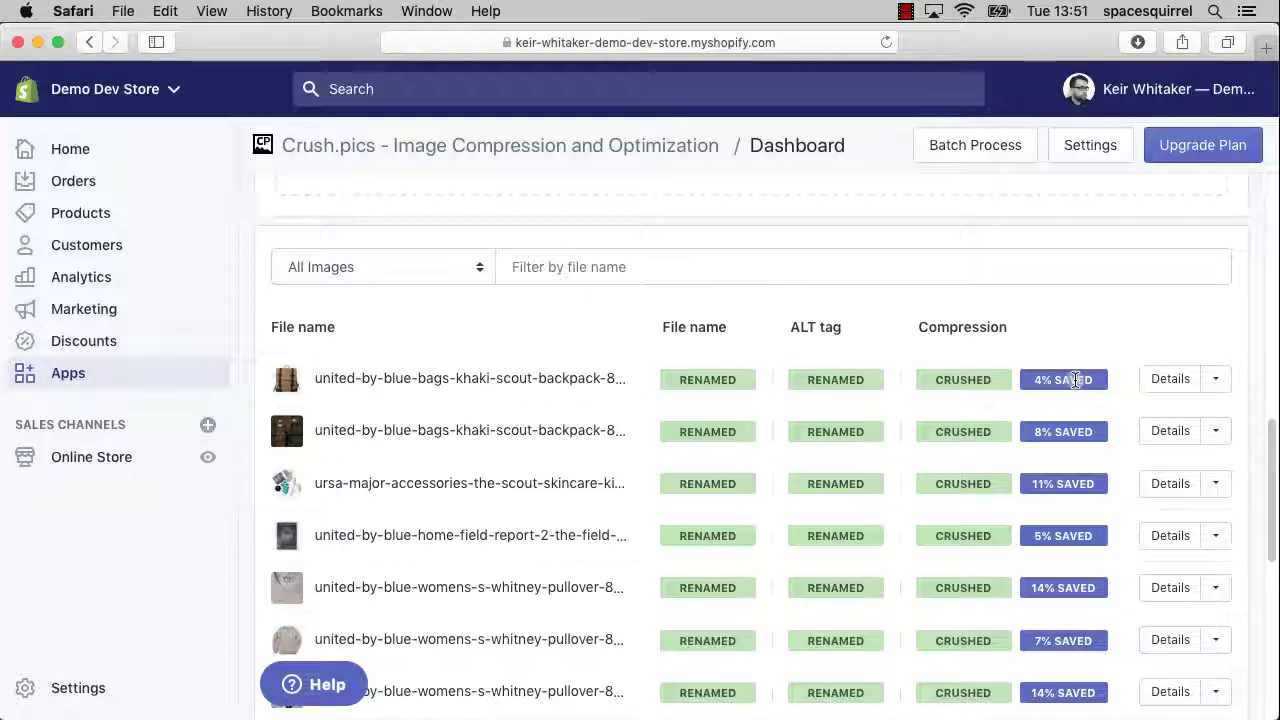
left_click(294, 386)
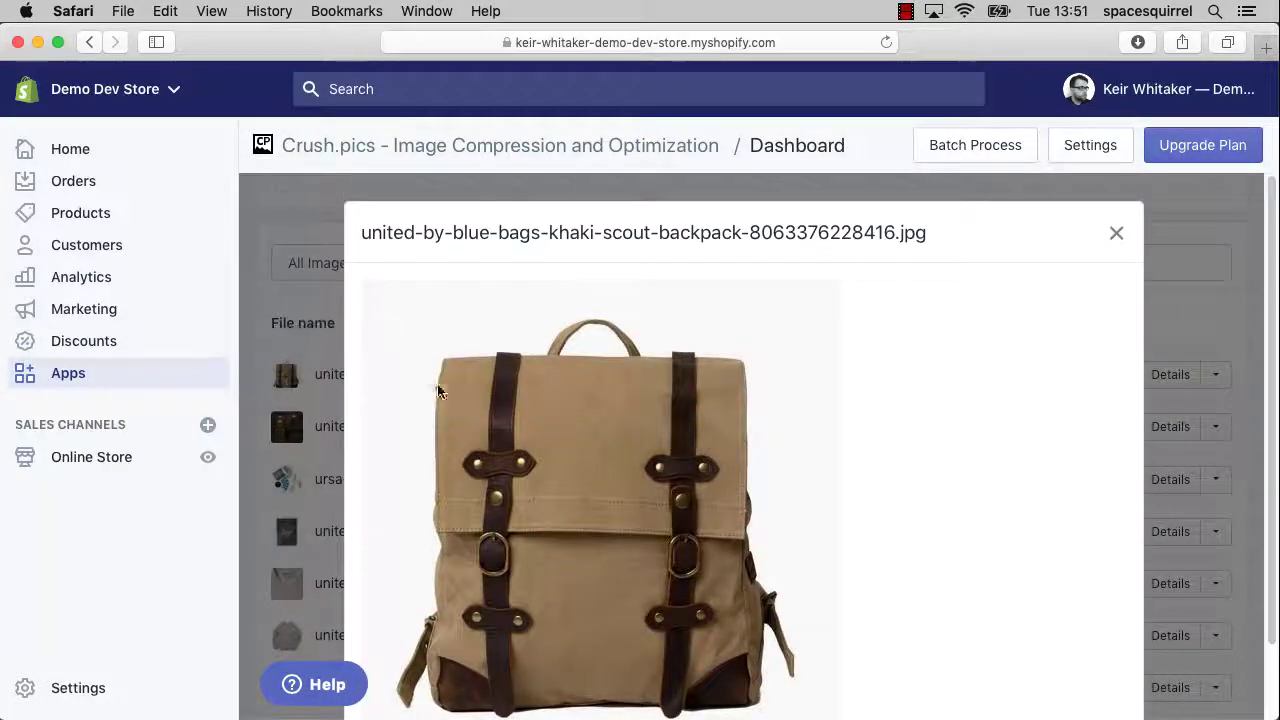
scroll(851, 466, "down", 2)
scroll(851, 473, "up", 2)
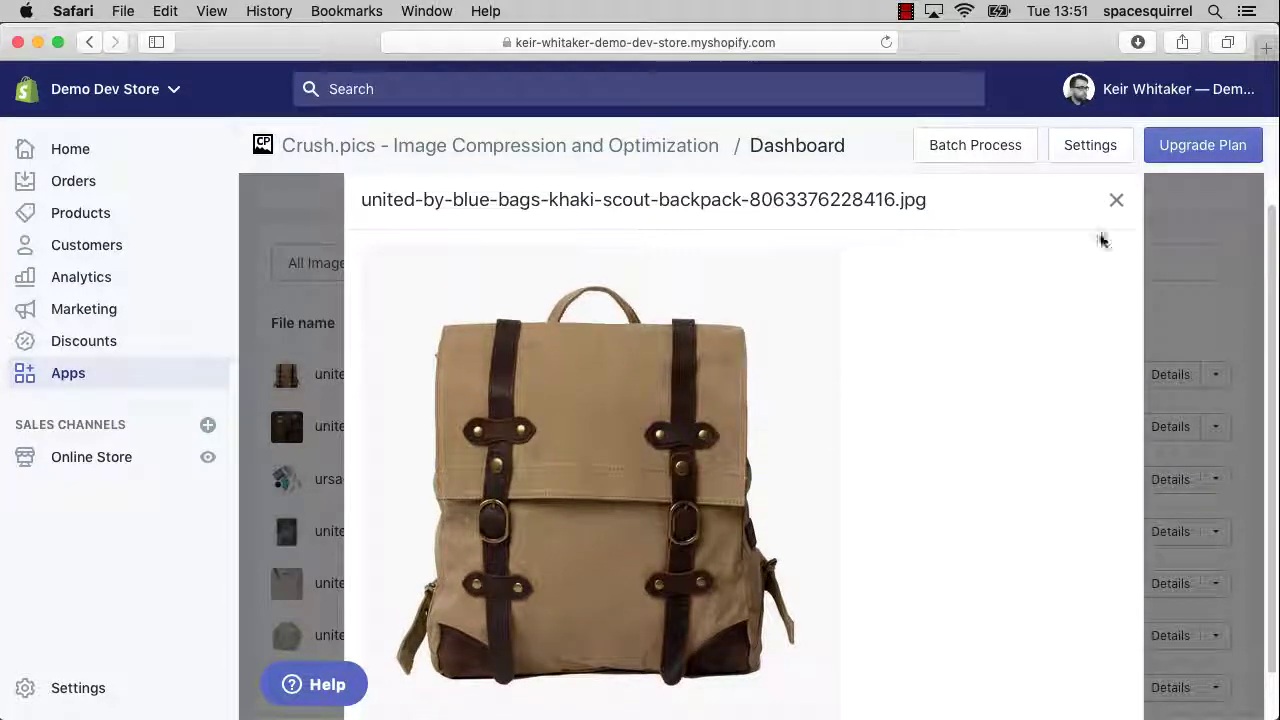
left_click(1116, 200)
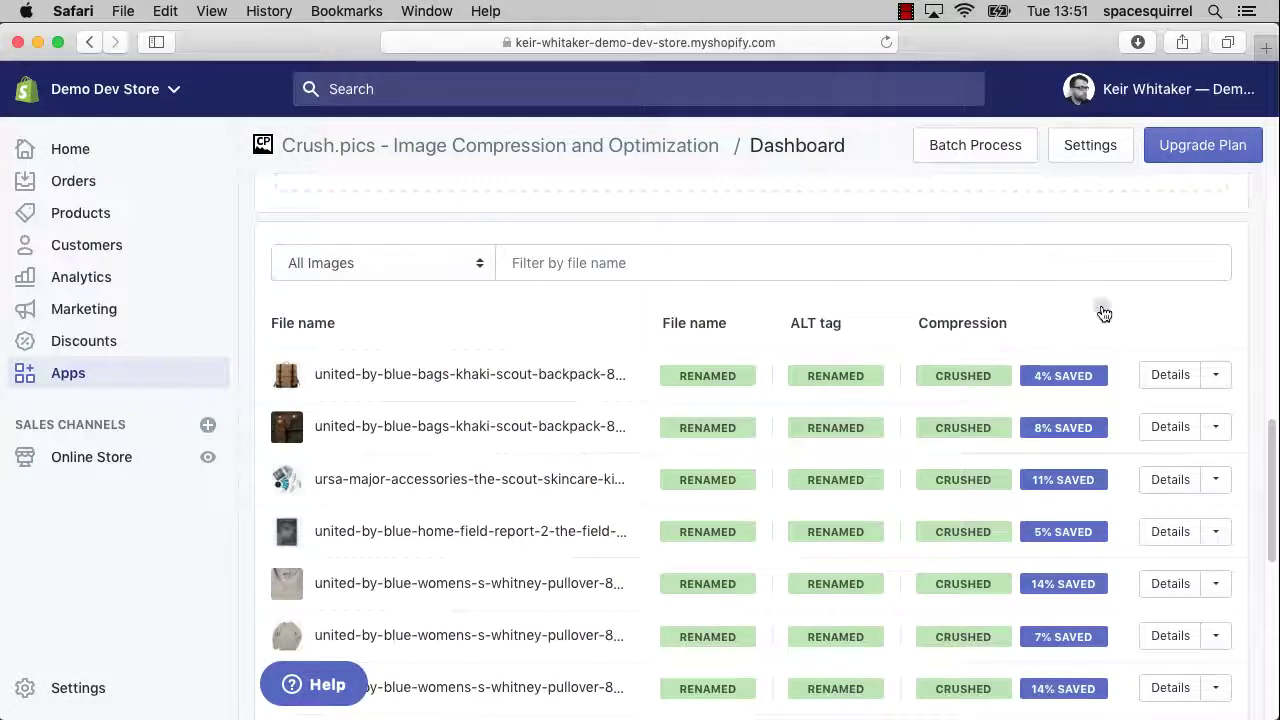
scroll(1151, 477, "down", 3)
scroll(1151, 473, "down", 5)
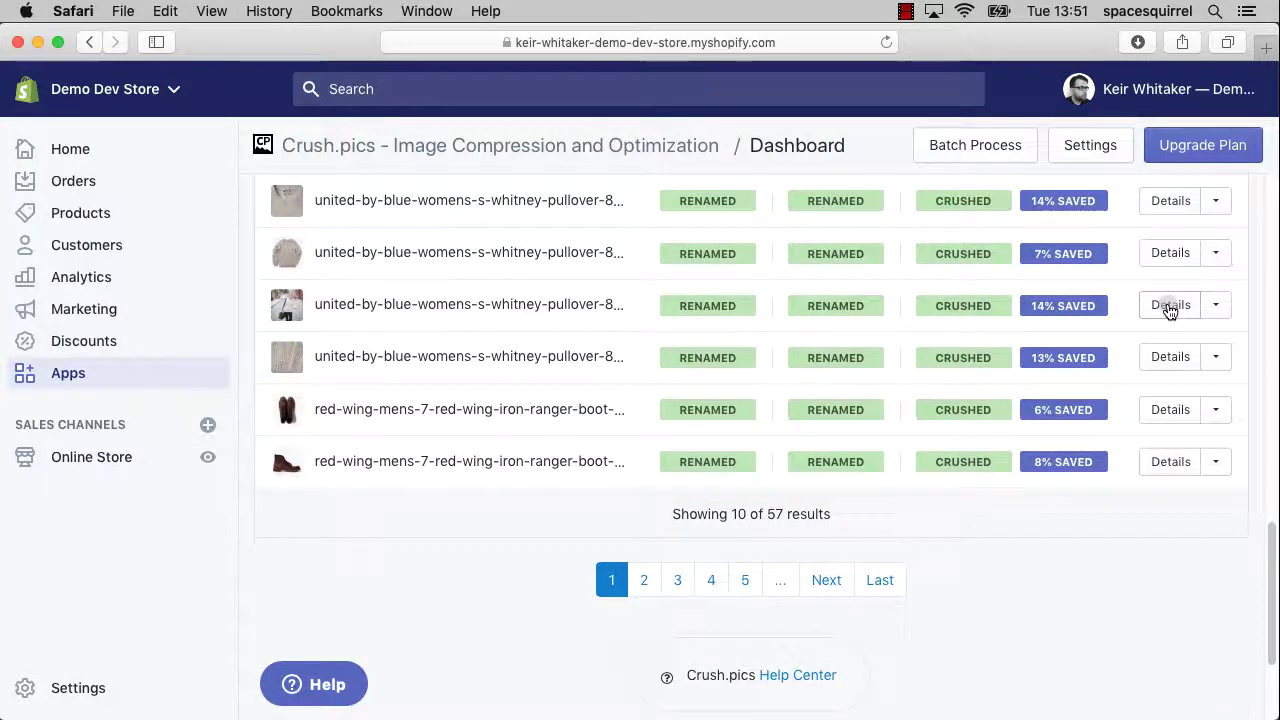
Step: Expand the third Whitney pullover's Details, showing 691 KB crushed to 593 KB, saving 98 KB
left_click(1165, 307)
scroll(820, 528, "down", 2)
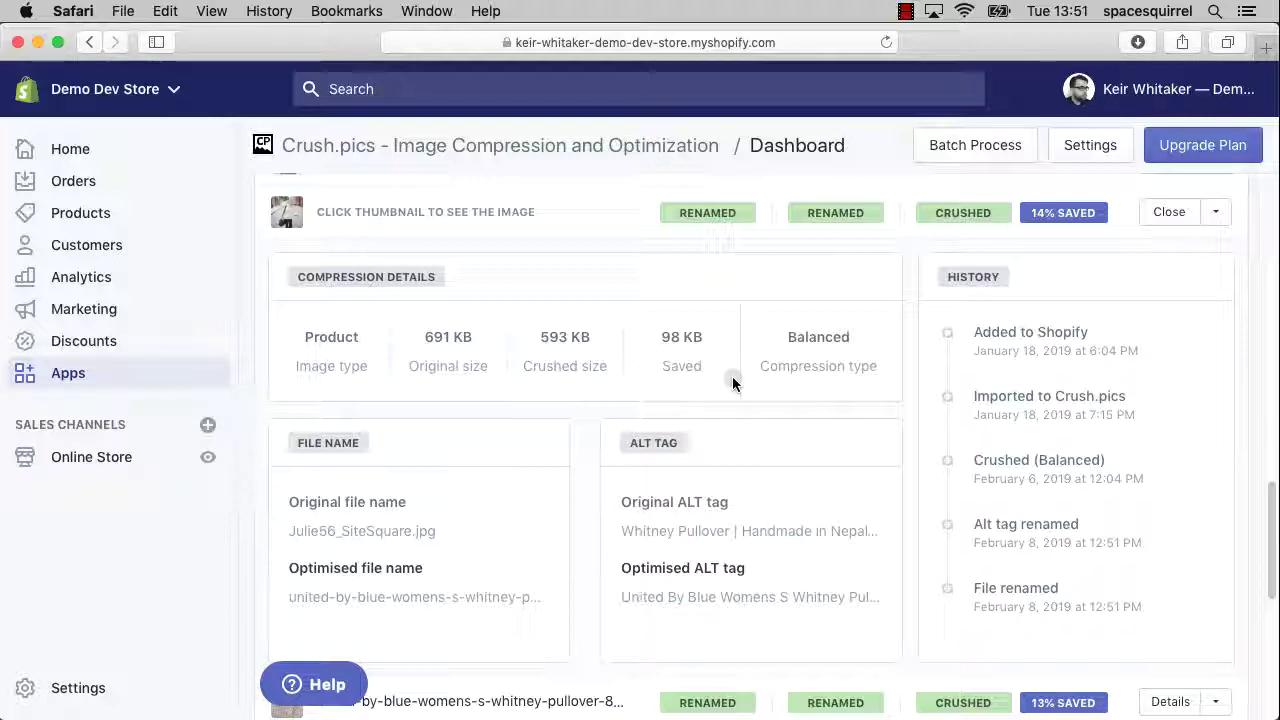
scroll(732, 383, "up", 5)
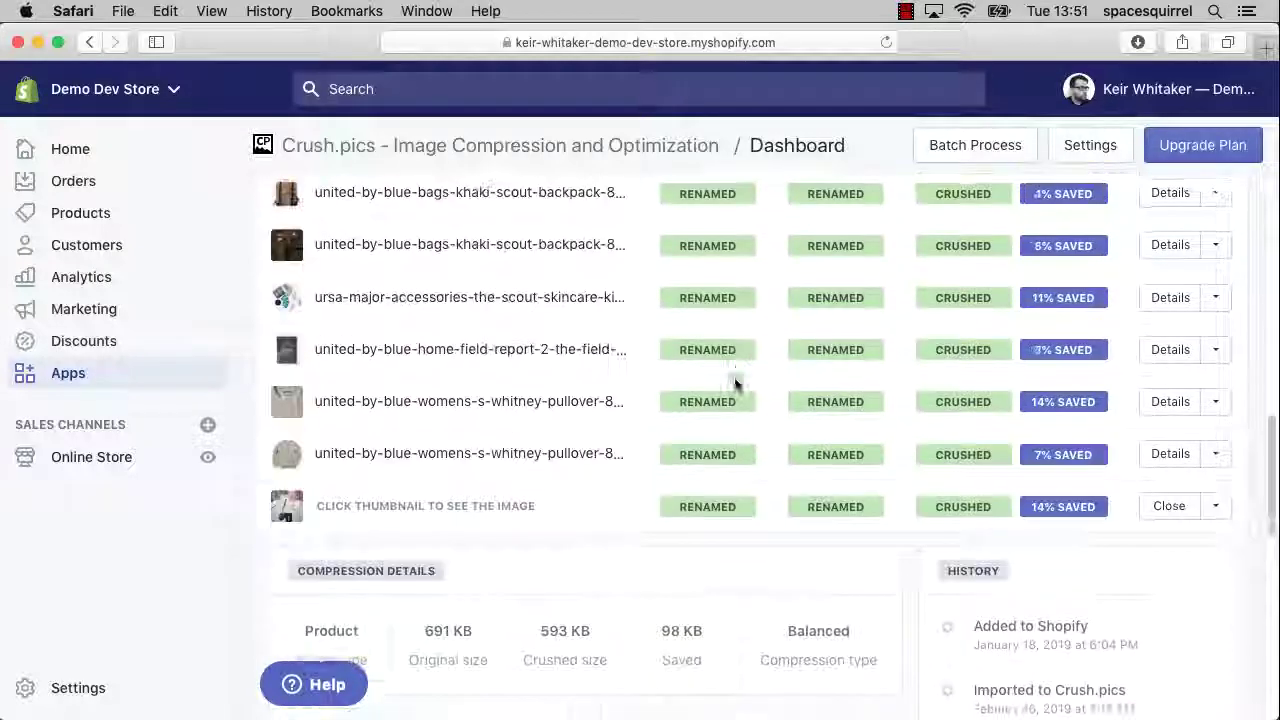
scroll(734, 383, "up", 3)
Step: Filter file names by 'red' to list three red-wing boot images, then preview one and close it
left_click(712, 254)
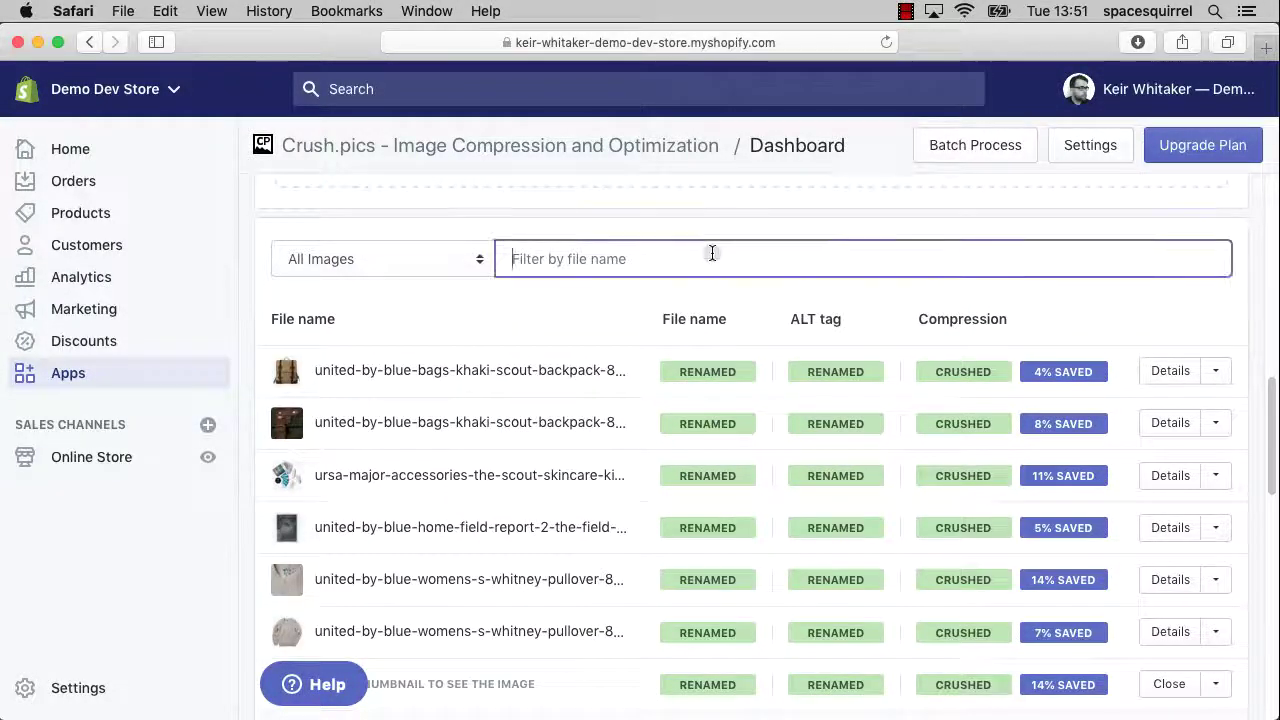
type("red")
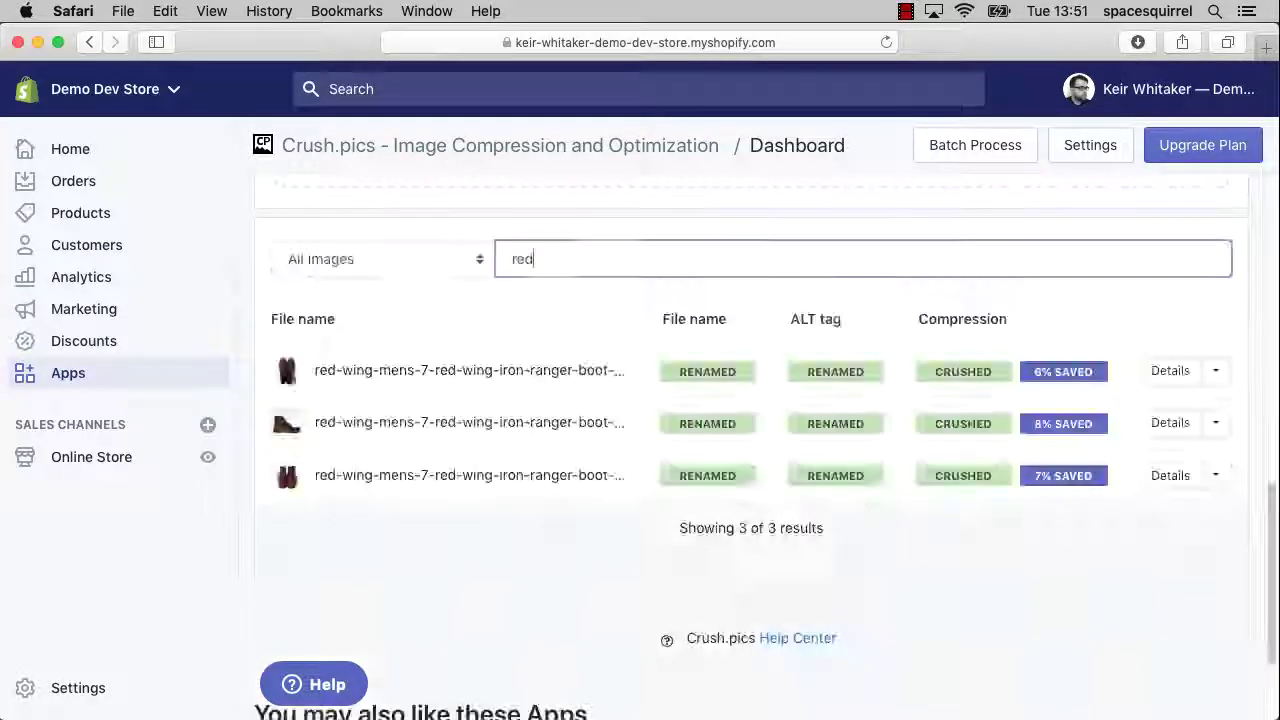
left_click(280, 374)
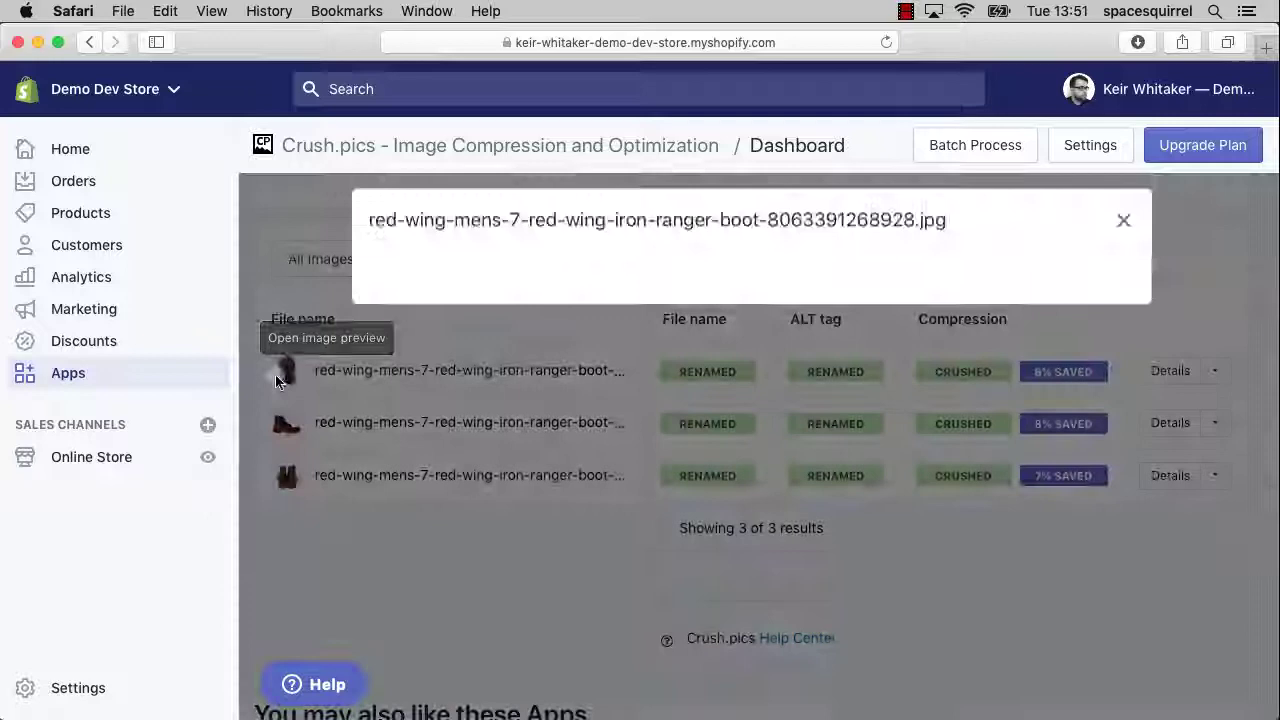
scroll(890, 350, "down", 5)
scroll(895, 373, "up", 3)
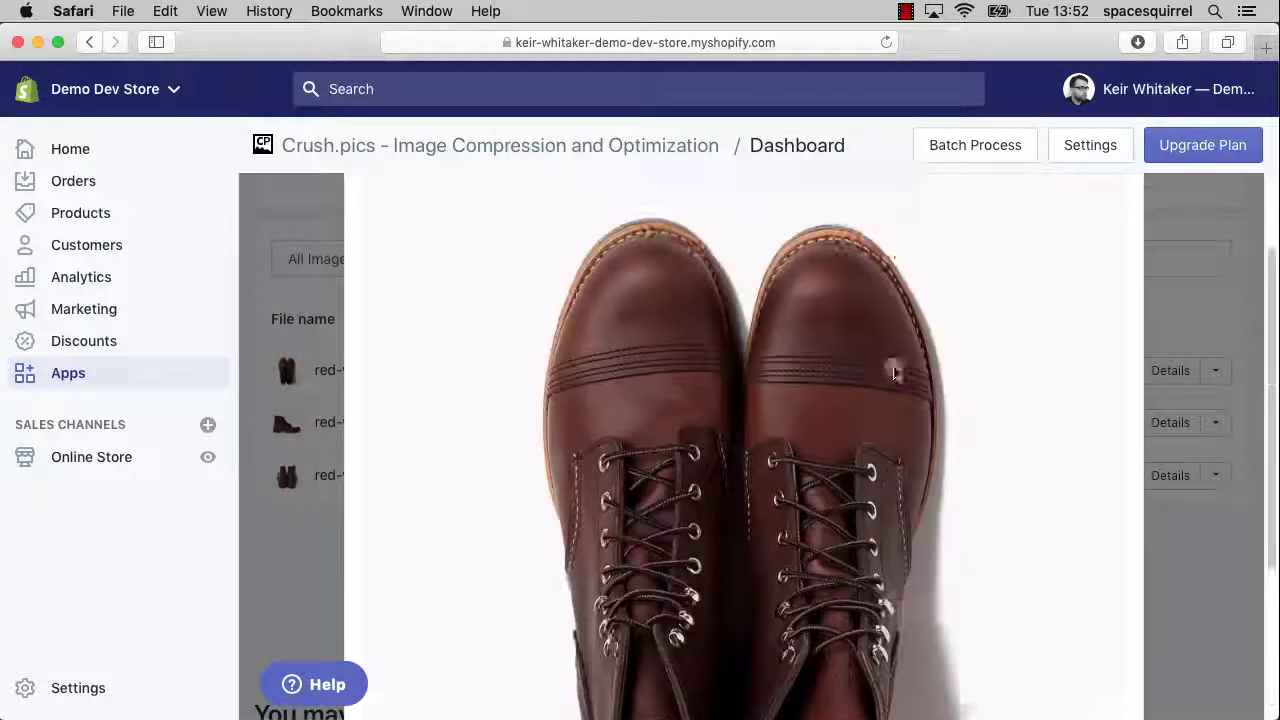
scroll(895, 373, "up", 2)
left_click(1117, 237)
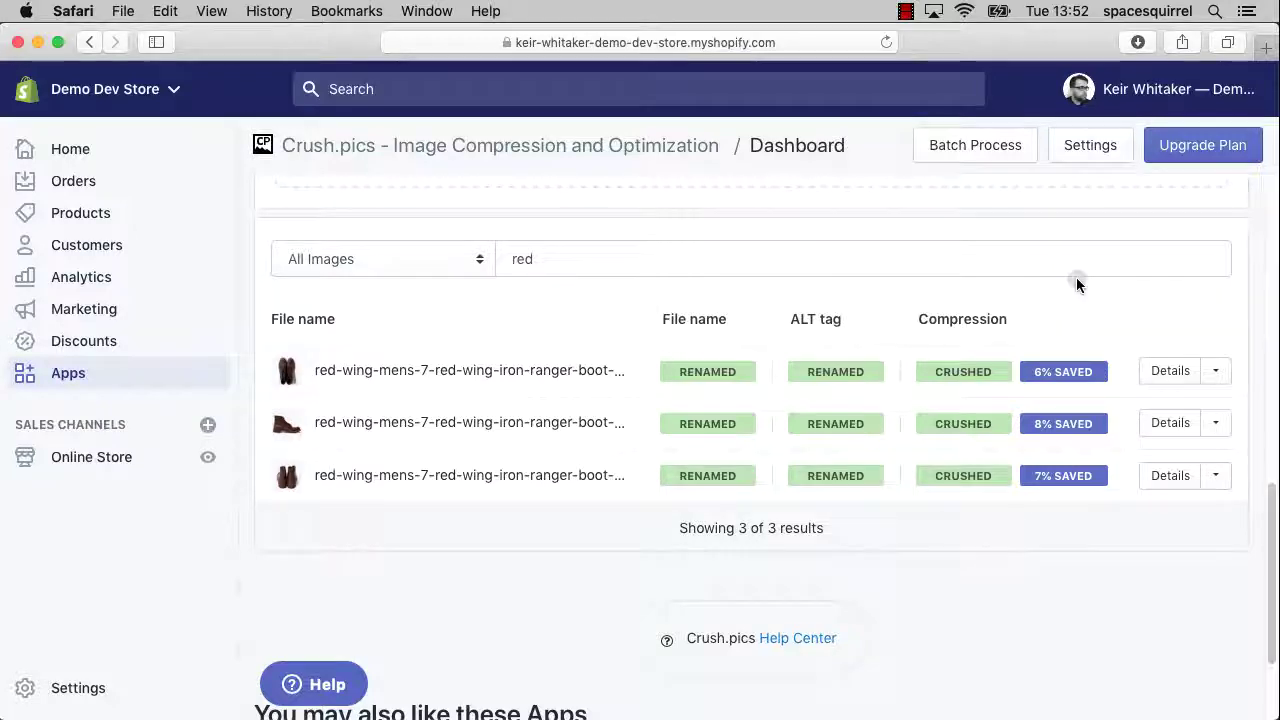
scroll(1070, 290, "up", 10)
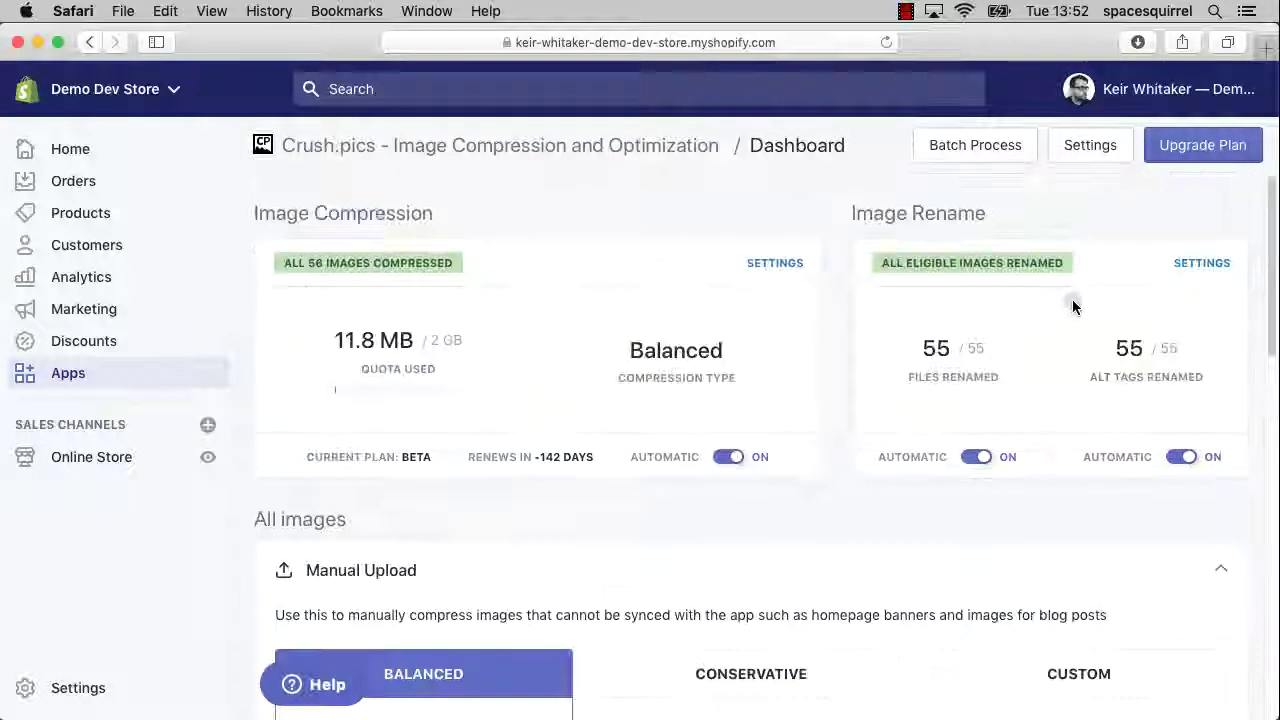